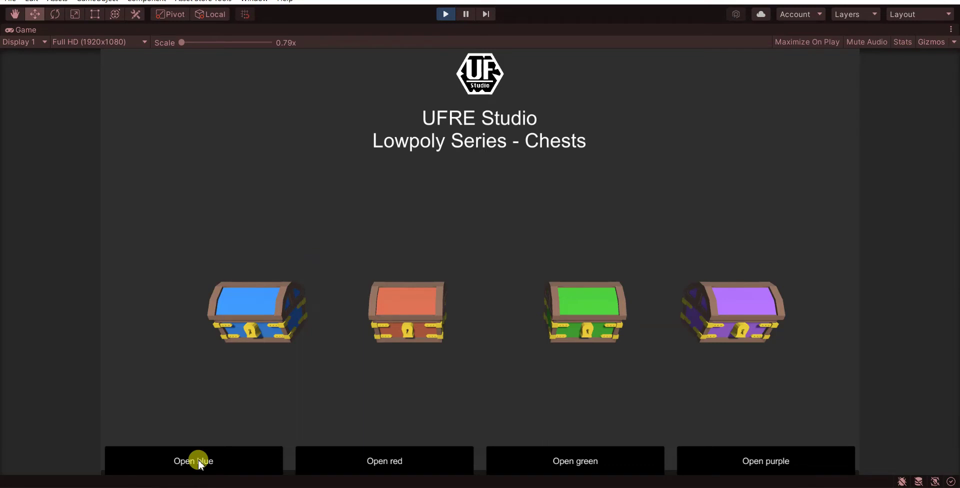
# Step: Stop Play mode and open the package export for the UFREStudio assets folder, reviewing the items to export
pyautogui.click(445, 14)
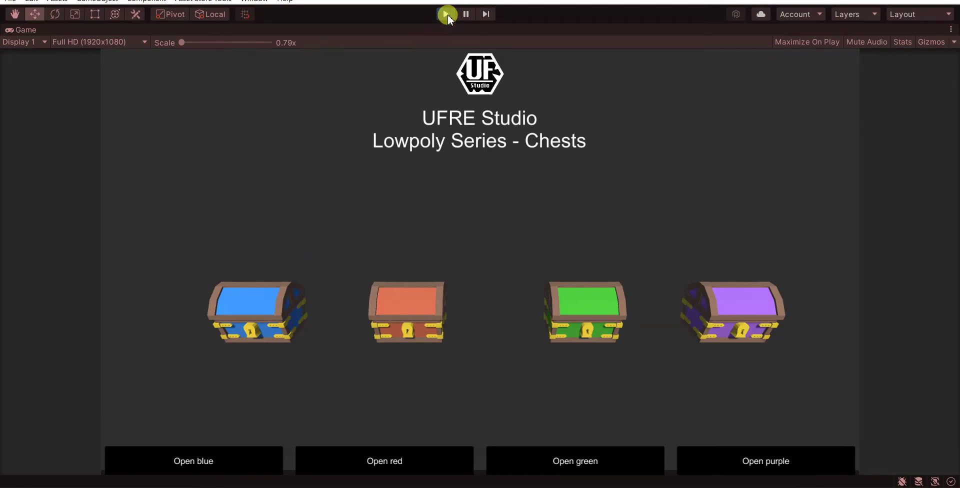
pyautogui.click(528, 348)
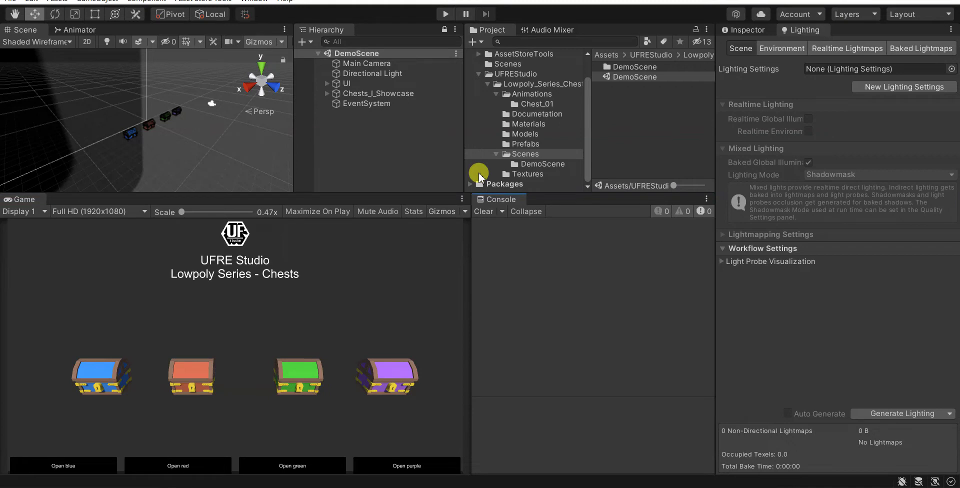
pyautogui.click(478, 74)
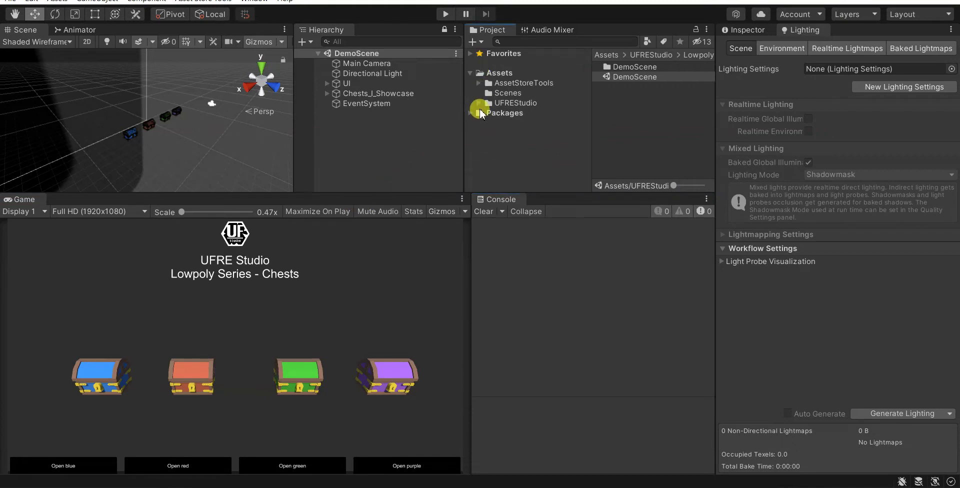
pyautogui.click(494, 103)
pyautogui.rightClick(494, 102)
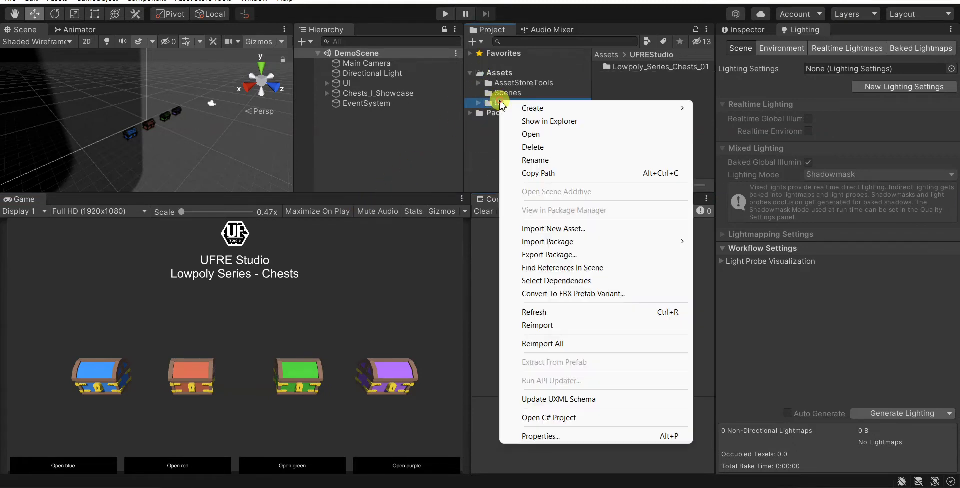
pyautogui.click(556, 255)
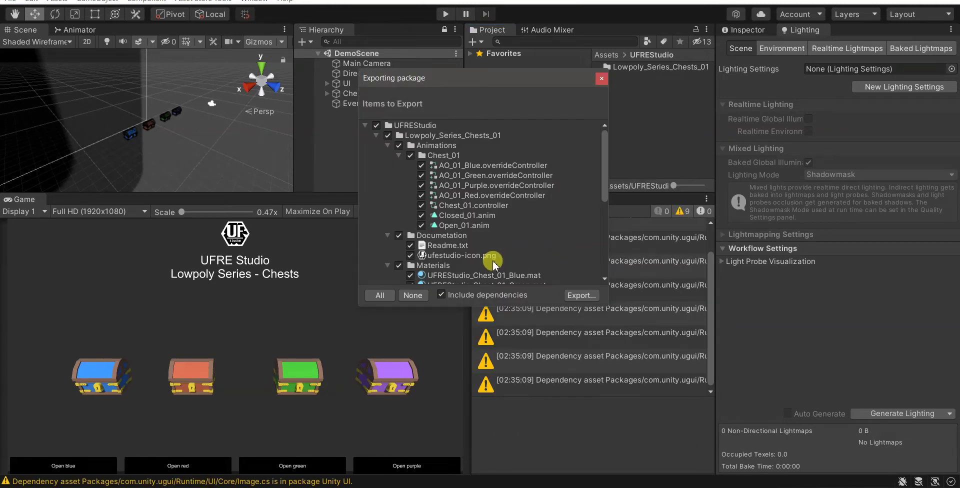
pyautogui.scroll(-5, 493, 265)
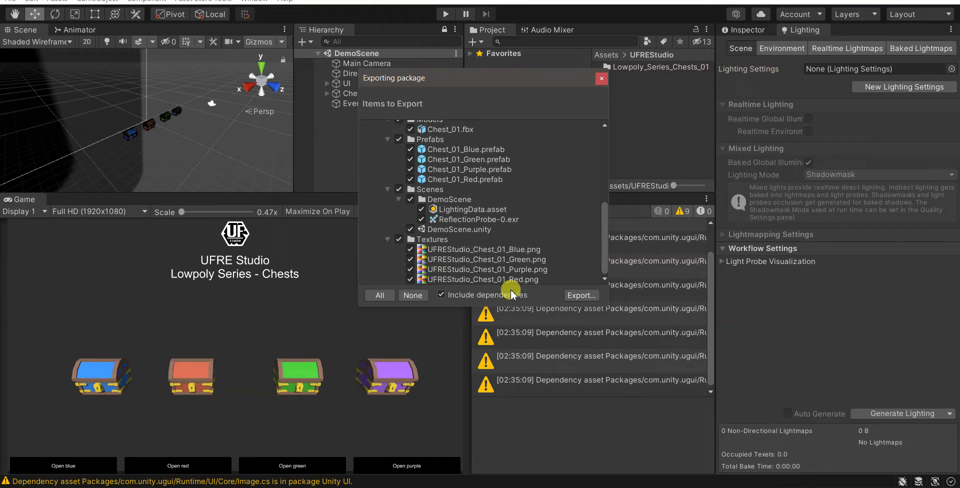
pyautogui.scroll(5, 485, 242)
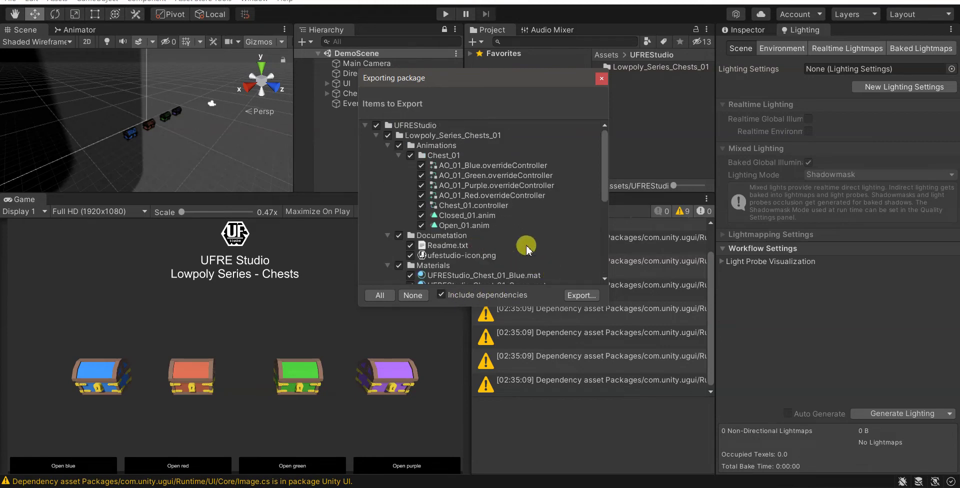
pyautogui.click(436, 121)
# Step: Export the package with dependencies to the desktop's UFREStudio folder, overwriting UFREStudio_Lowpoly_Series_Chests_01.unitypackage
pyautogui.click(580, 295)
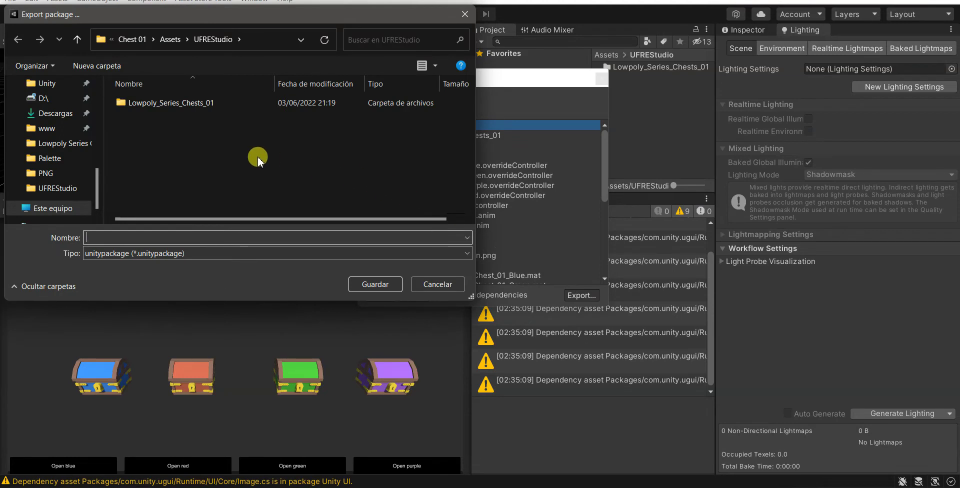
pyautogui.doubleClick(166, 105)
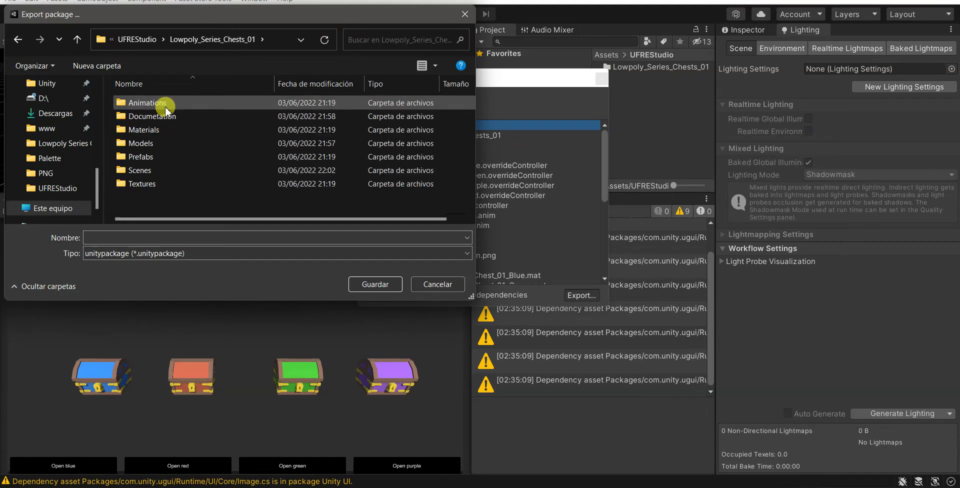
pyautogui.click(16, 40)
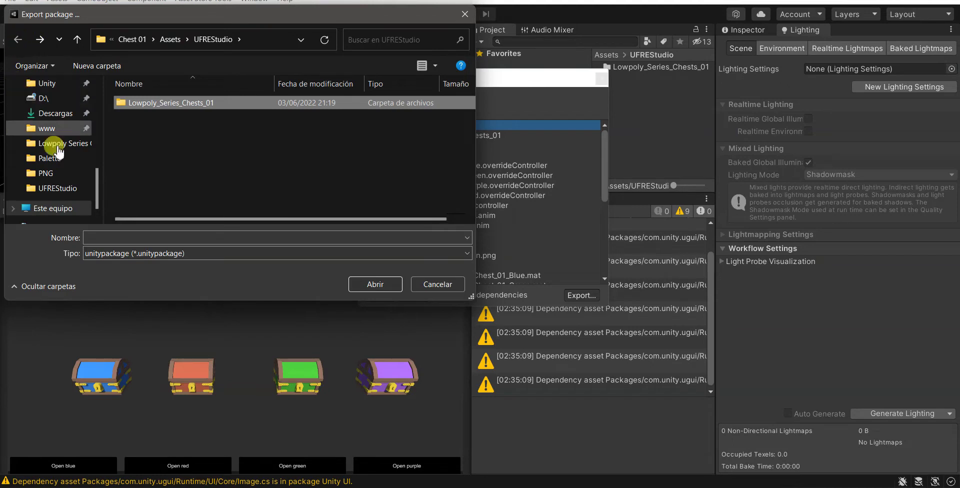
pyautogui.click(57, 188)
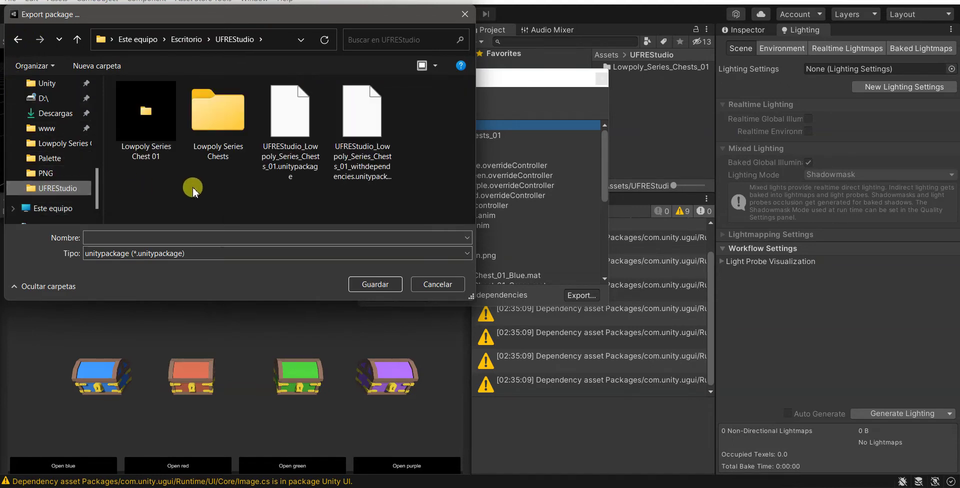
pyautogui.click(286, 125)
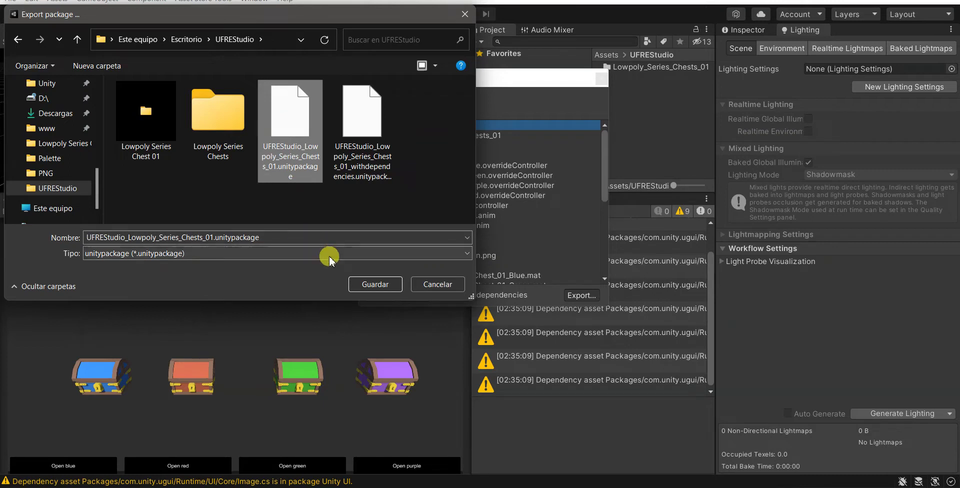
pyautogui.click(374, 283)
pyautogui.click(518, 241)
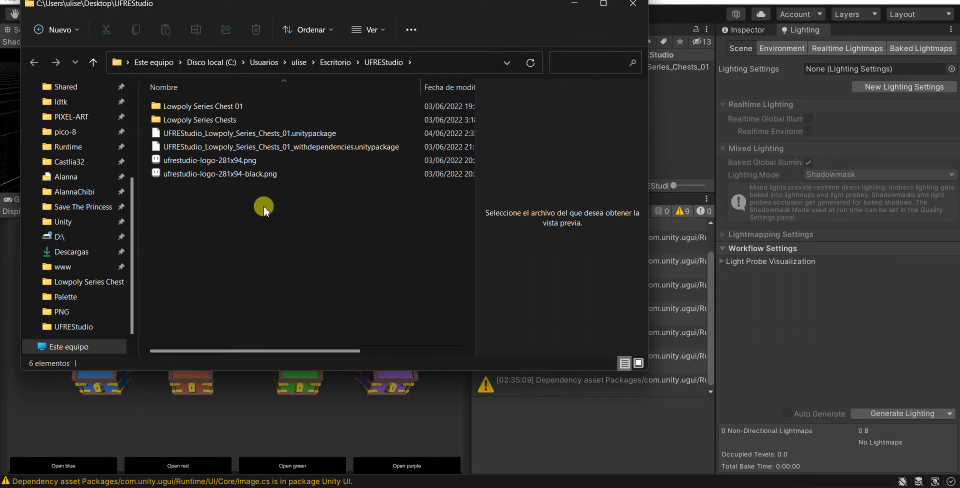
pyautogui.click(245, 137)
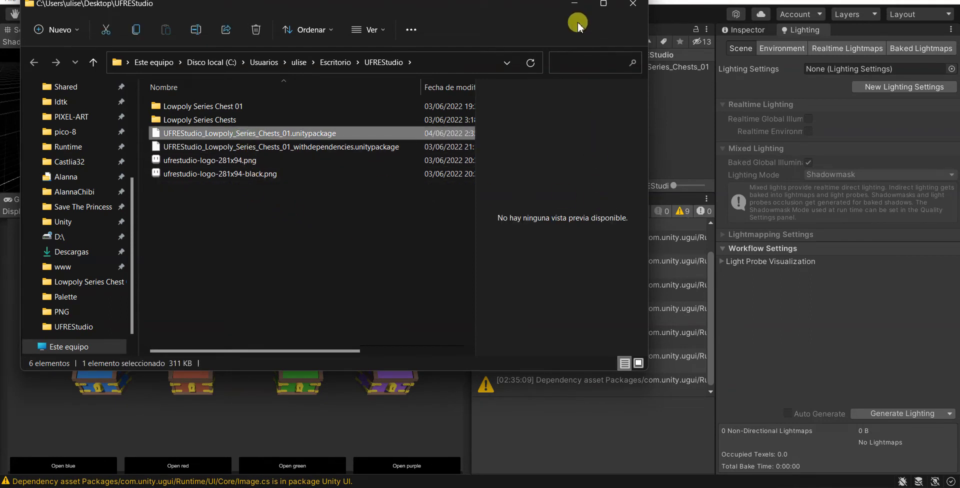
pyautogui.click(572, 5)
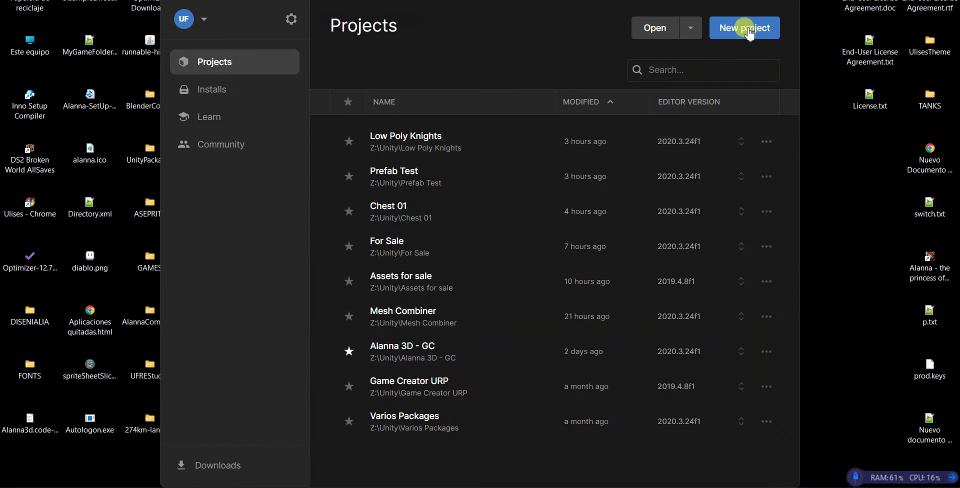
# Step: In Unity Hub, create a new 3D project named Chests 01 Unity
pyautogui.click(748, 33)
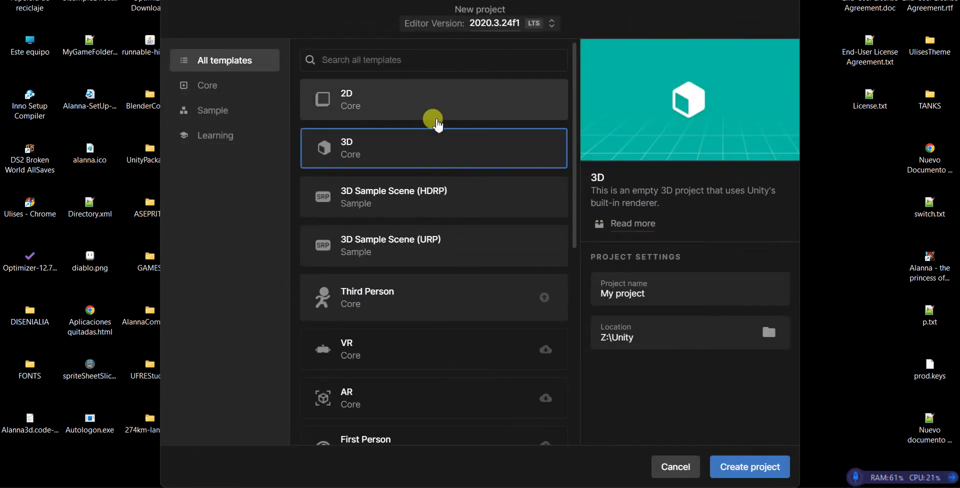
pyautogui.click(638, 283)
pyautogui.write('c')
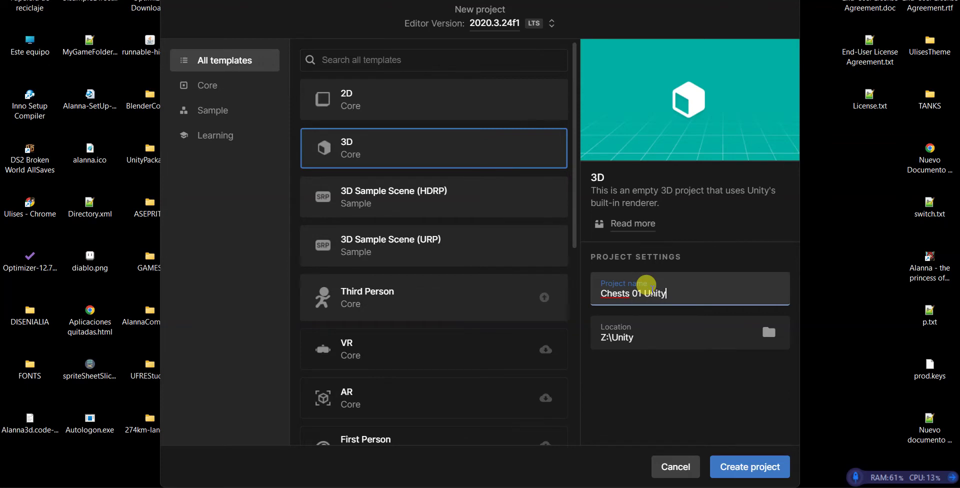
pyautogui.click(745, 467)
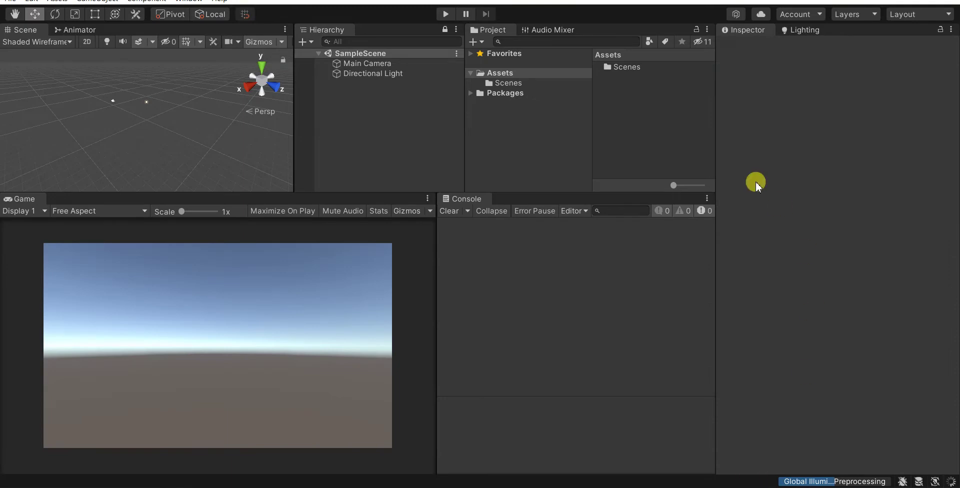
# Step: Import all items of the custom package UFREStudio_Lowpoly_Series_Chests_01.unitypackage into the project's Assets
pyautogui.rightClick(496, 73)
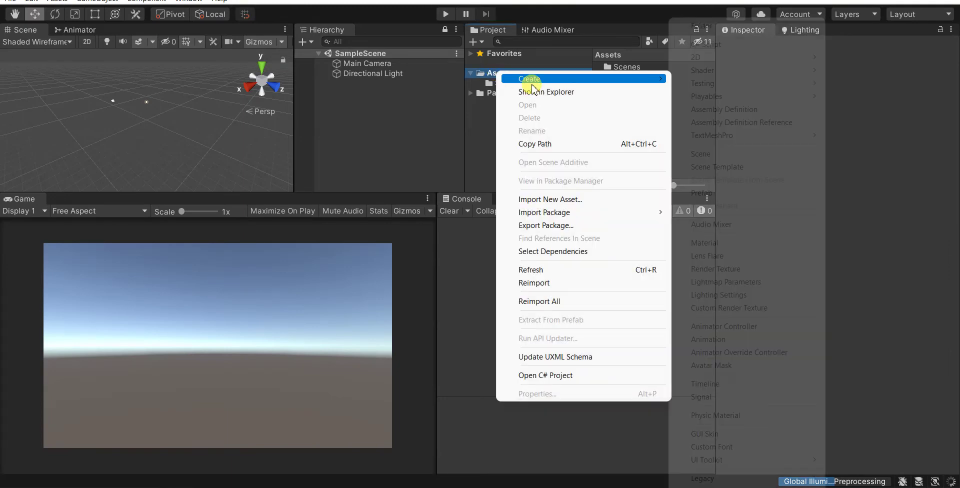
pyautogui.moveTo(544, 213)
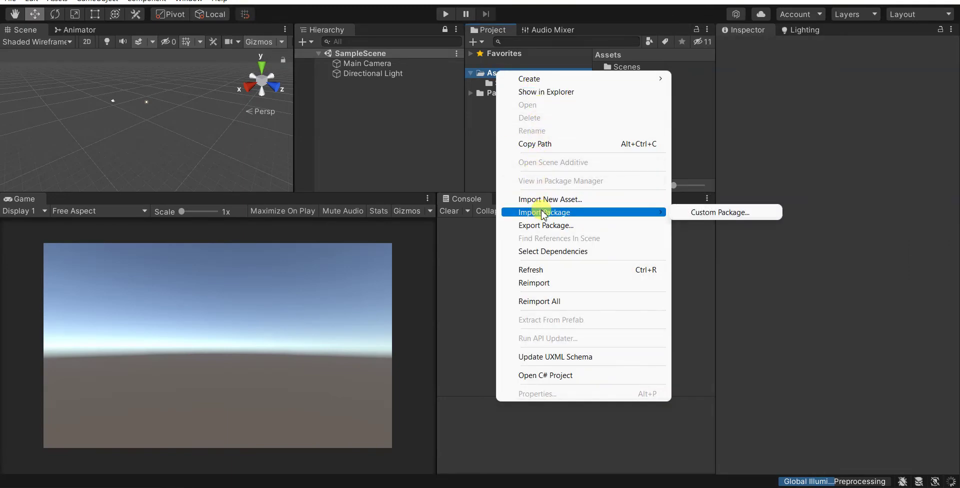
pyautogui.click(707, 212)
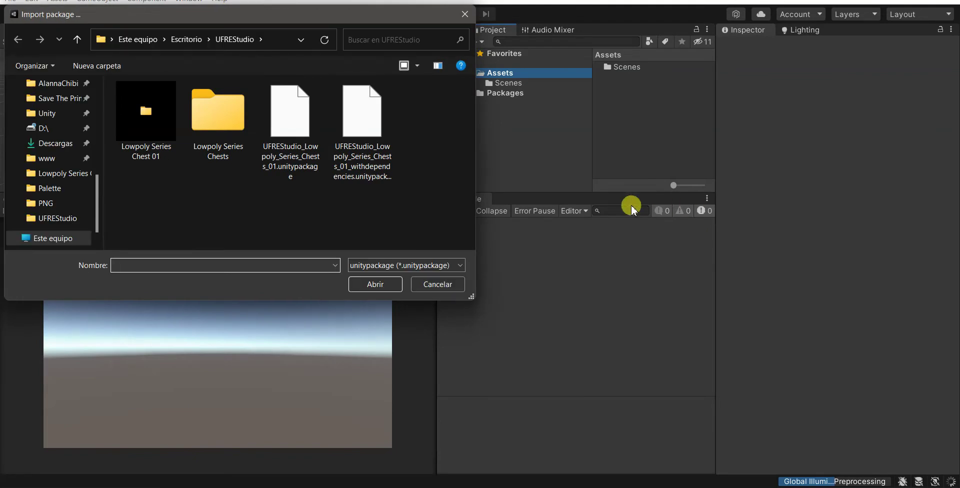
pyautogui.click(290, 128)
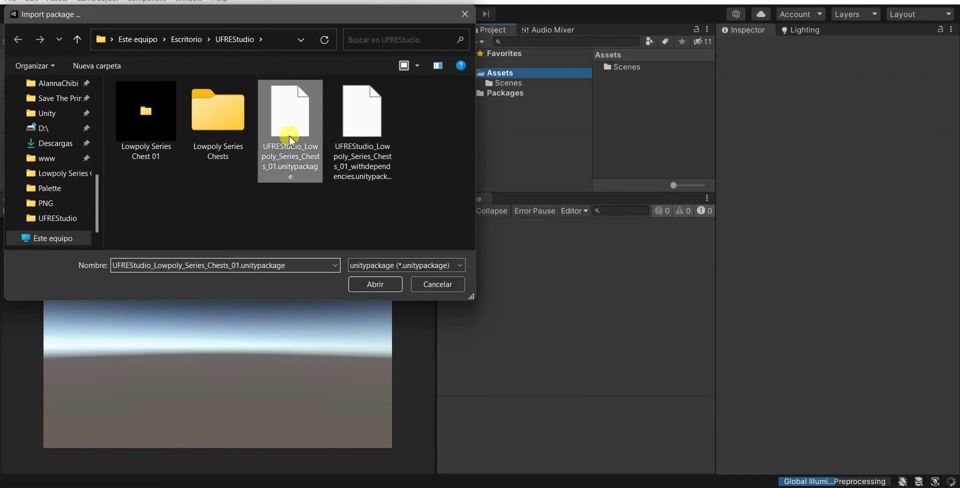
pyautogui.click(375, 283)
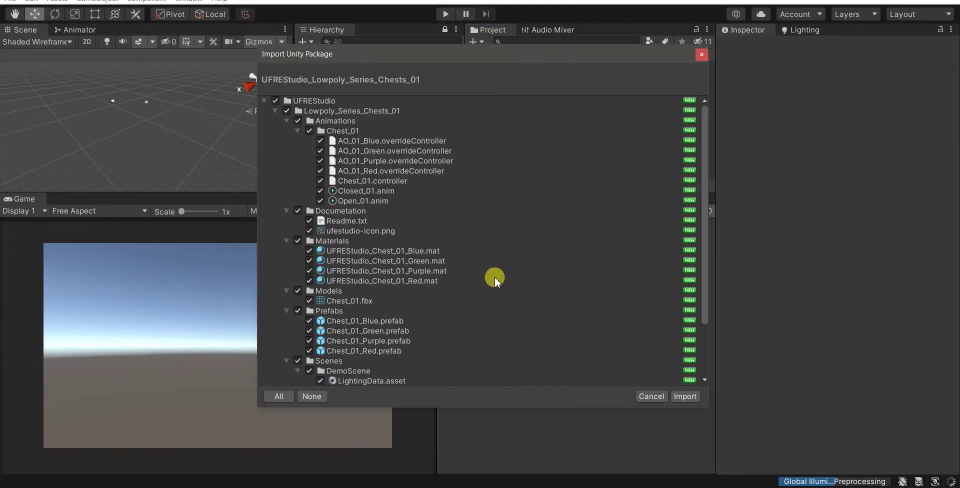
pyautogui.scroll(-3, 514, 279)
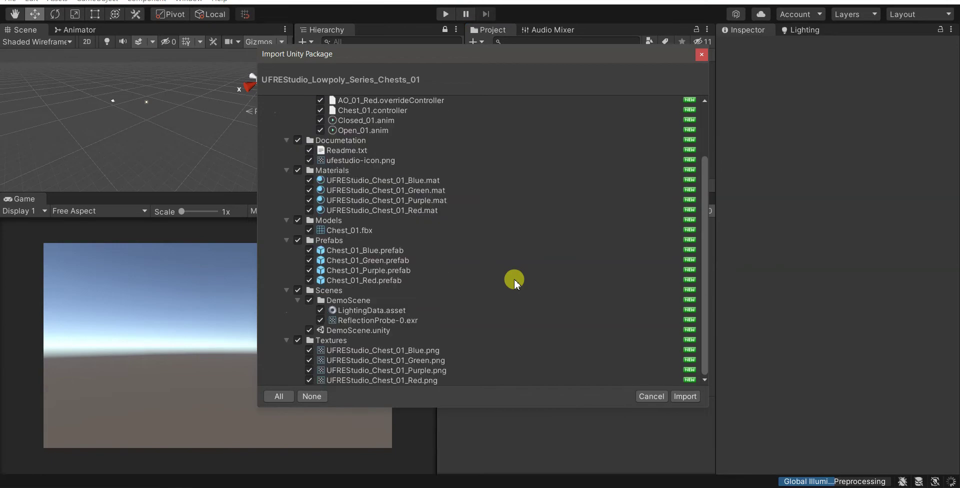
pyautogui.click(683, 396)
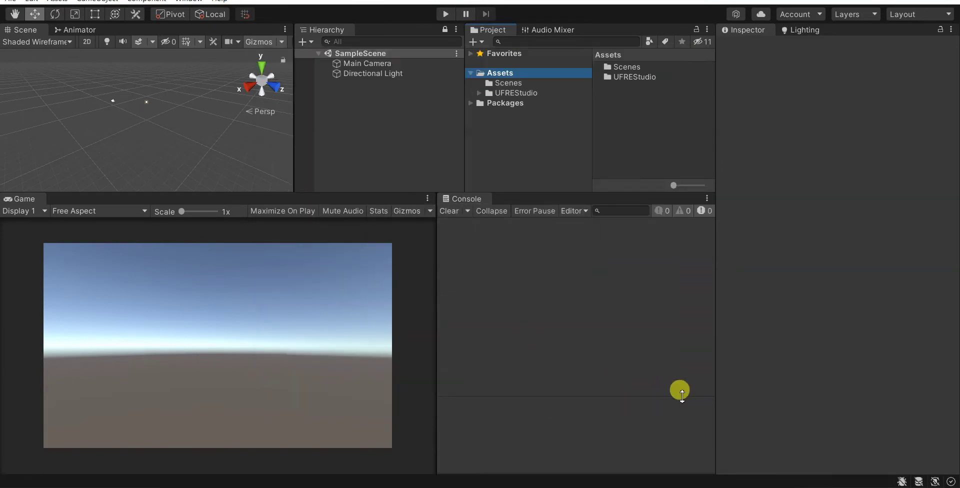
# Step: Open DemoScene from the Scenes folder inside UFREStudio's Lowpoly_Series_Chests_01 folder
pyautogui.click(517, 93)
pyautogui.click(478, 93)
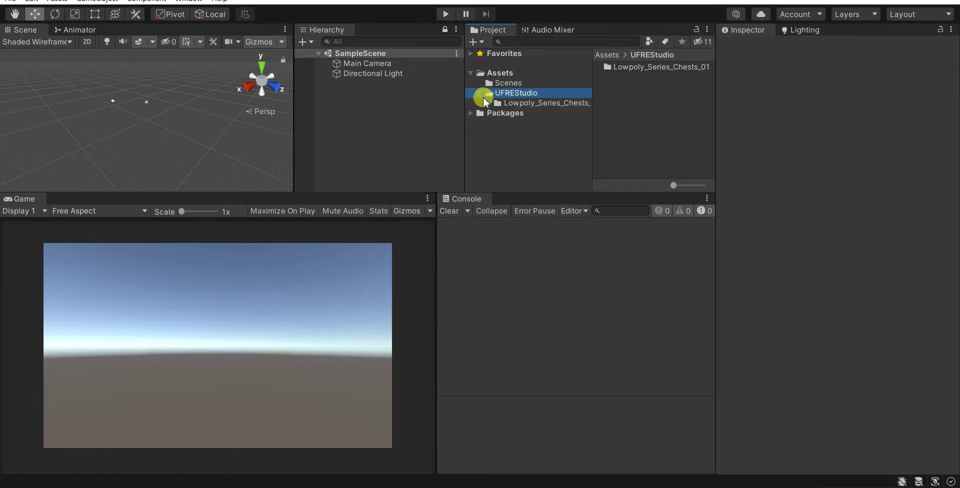
pyautogui.click(488, 103)
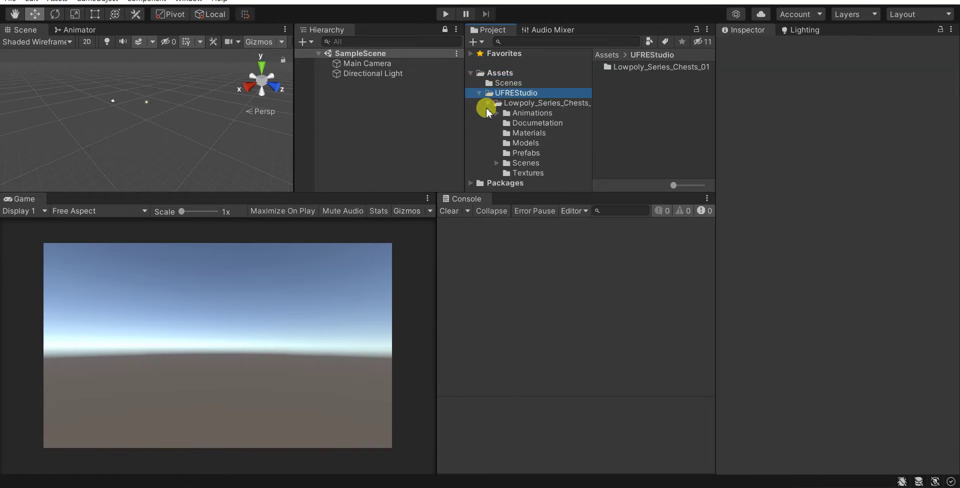
pyautogui.click(496, 163)
pyautogui.click(525, 164)
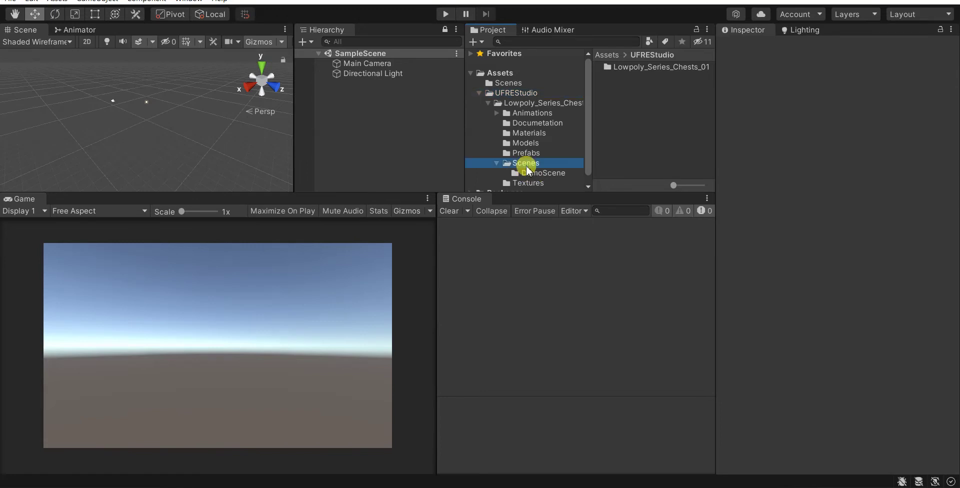
pyautogui.doubleClick(615, 78)
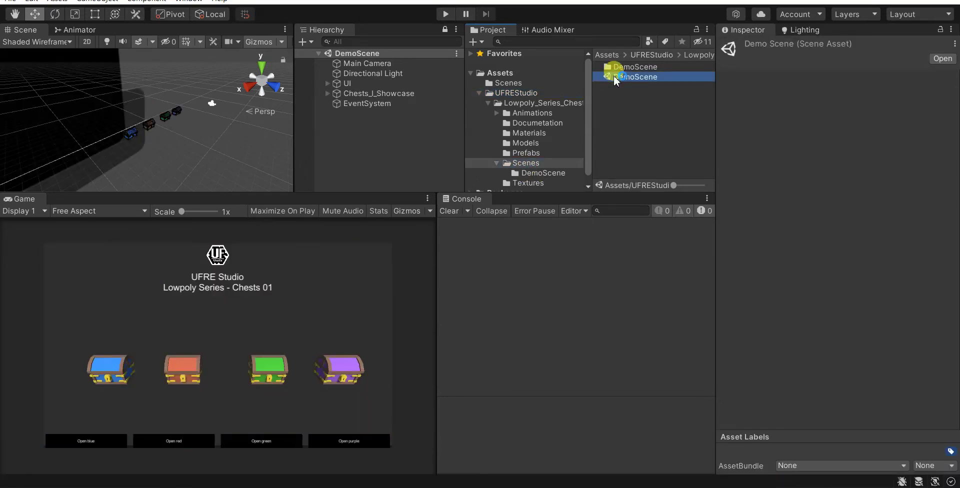
# Step: Expand the UI object's full hierarchy, including the chest buttons and their texts, and inspect Button - Chest 01 Blue
pyautogui.click(327, 85)
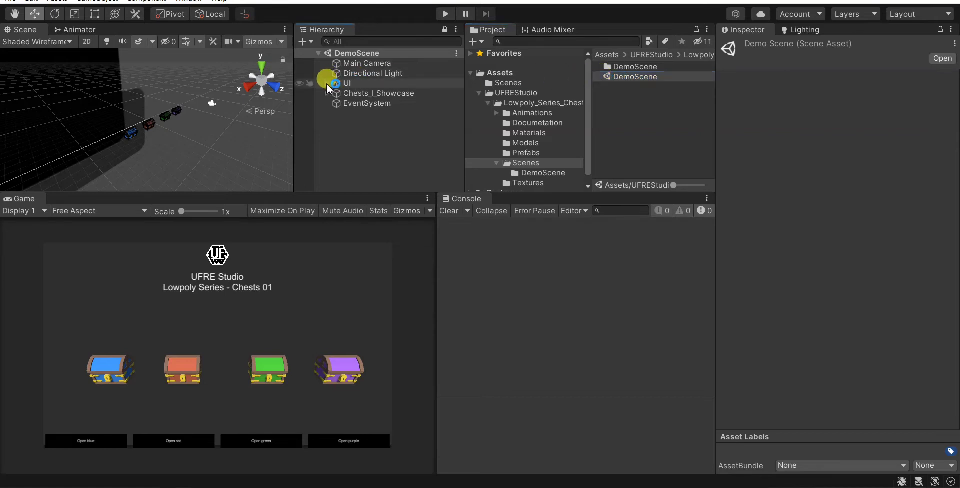
pyautogui.click(335, 94)
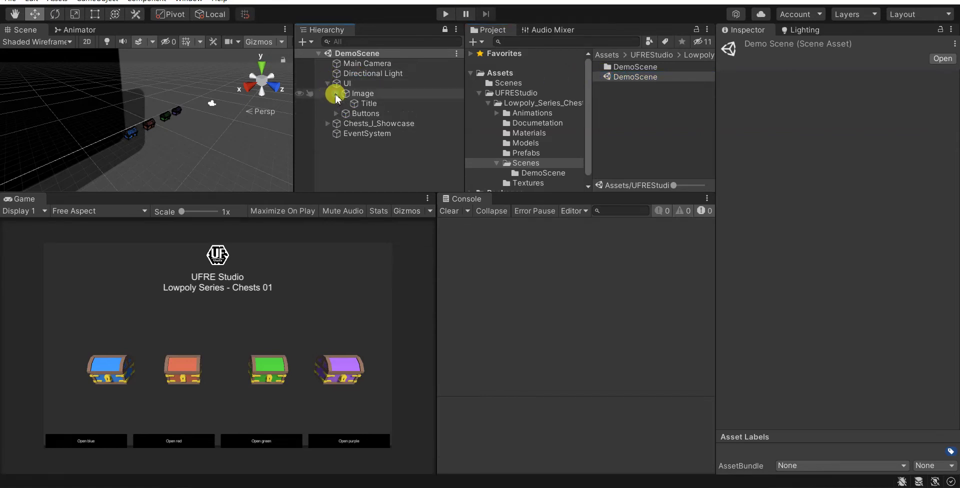
pyautogui.click(336, 113)
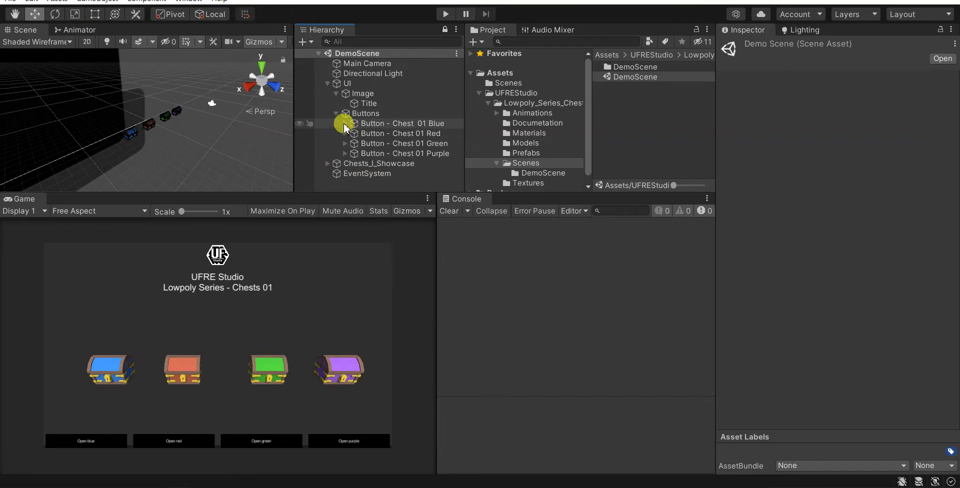
pyautogui.click(336, 114)
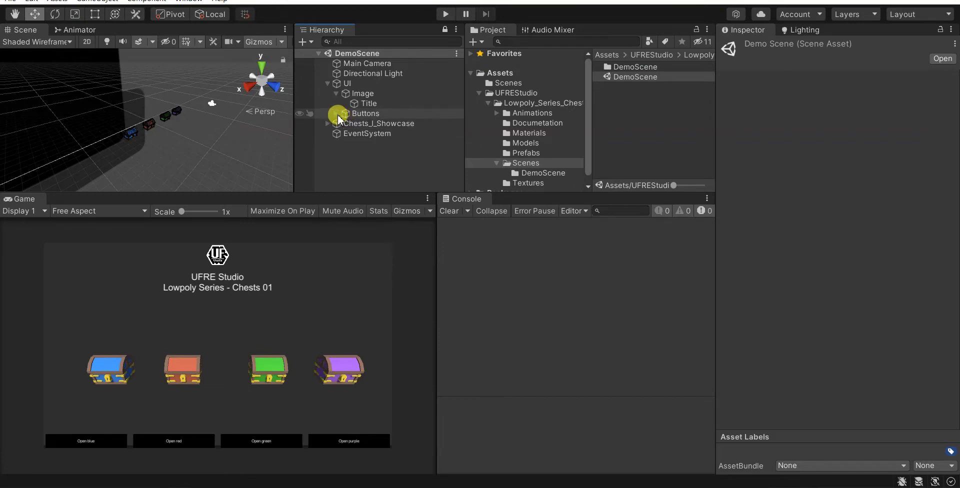
pyautogui.click(336, 114)
pyautogui.click(336, 114)
pyautogui.click(336, 114)
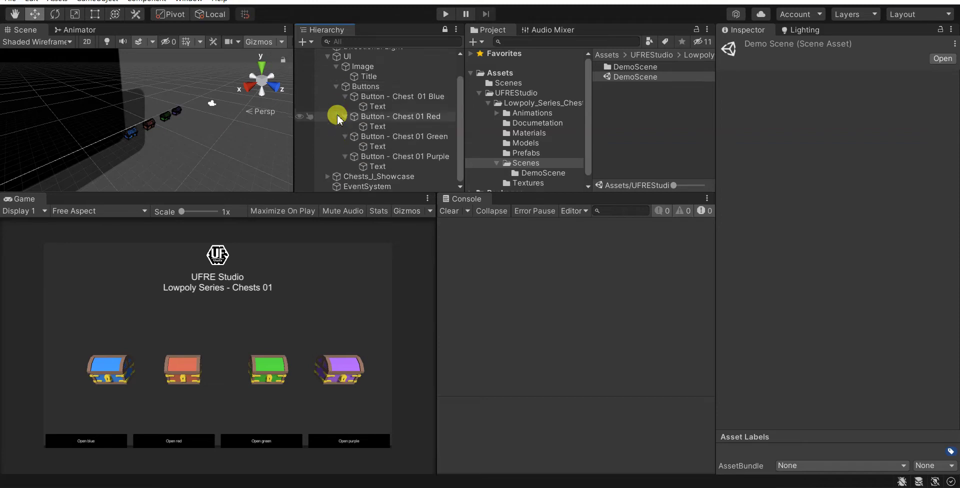
pyautogui.click(370, 97)
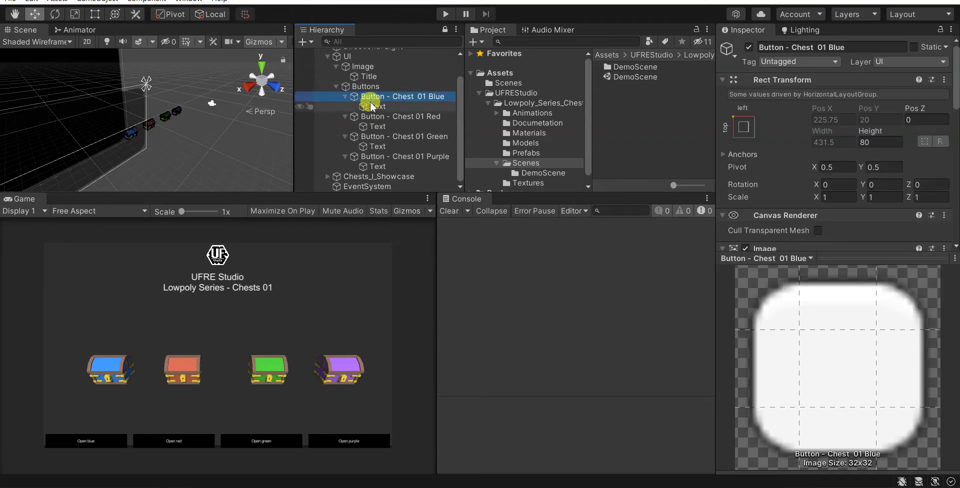
# Step: Frame Button - Chest 01 Blue in the 2D scene view and select it there to examine the Open blue button
pyautogui.click(86, 42)
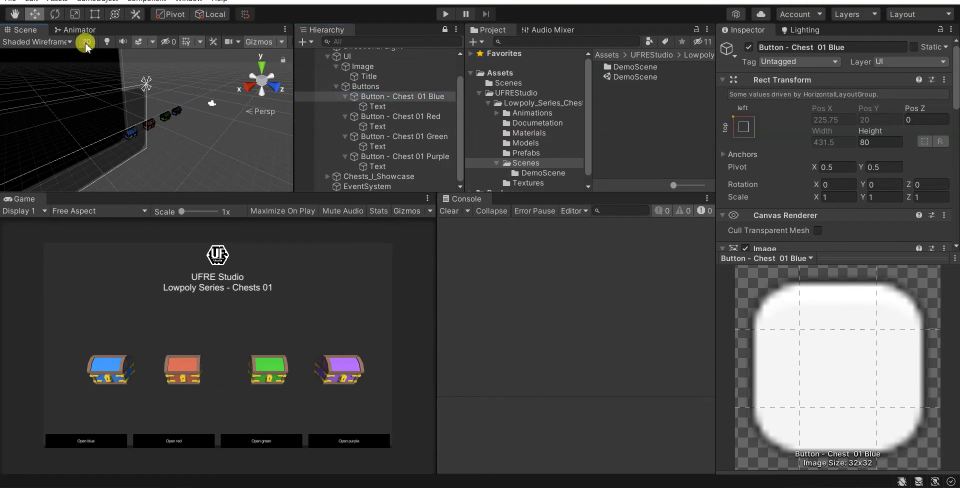
pyautogui.press('t')
pyautogui.press('f')
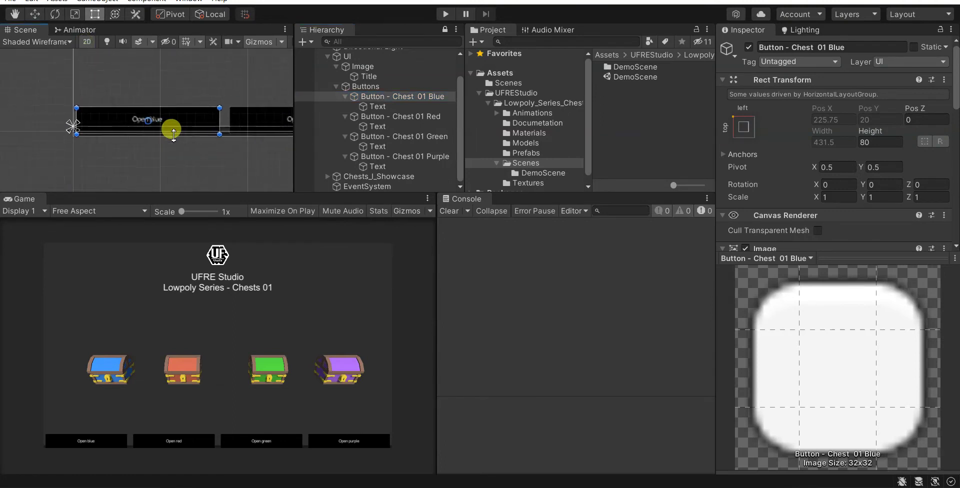
pyautogui.scroll(-3, 200, 155)
pyautogui.scroll(-2, 200, 156)
pyautogui.moveTo(225, 156); pyautogui.dragTo(154, 167, button='middle')
pyautogui.click(191, 103)
pyautogui.scroll(5, 120, 159)
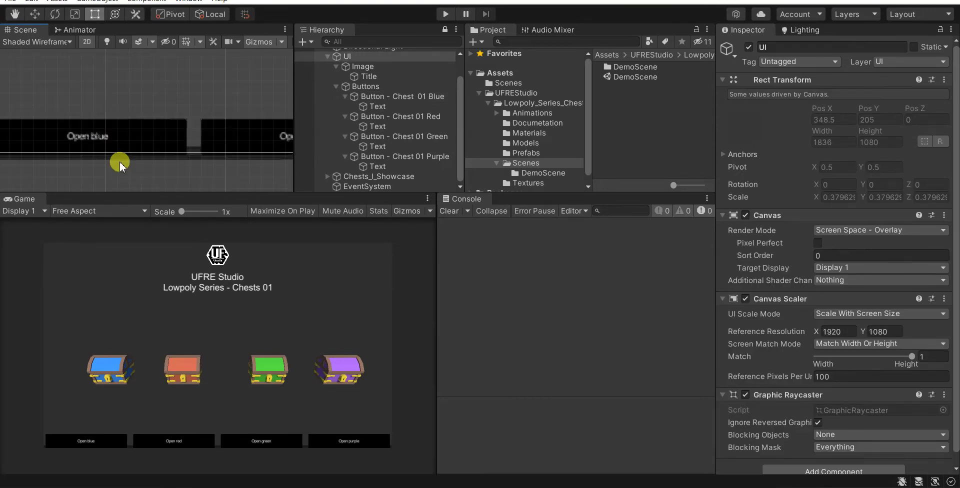
pyautogui.click(96, 140)
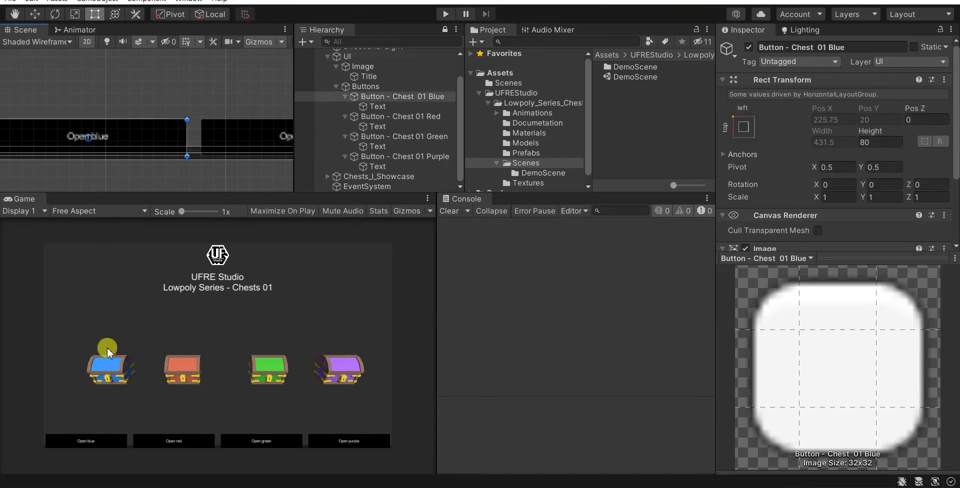
# Step: Expand Chests_I_Showcase and its Chest_01_Blue child, and focus on the blue chest in the 3D scene view
pyautogui.click(327, 177)
pyautogui.click(339, 147)
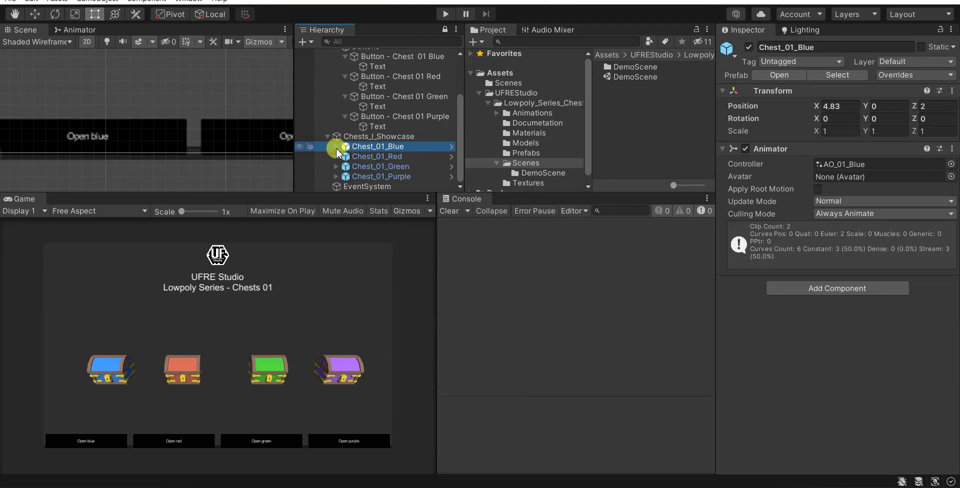
pyautogui.click(336, 146)
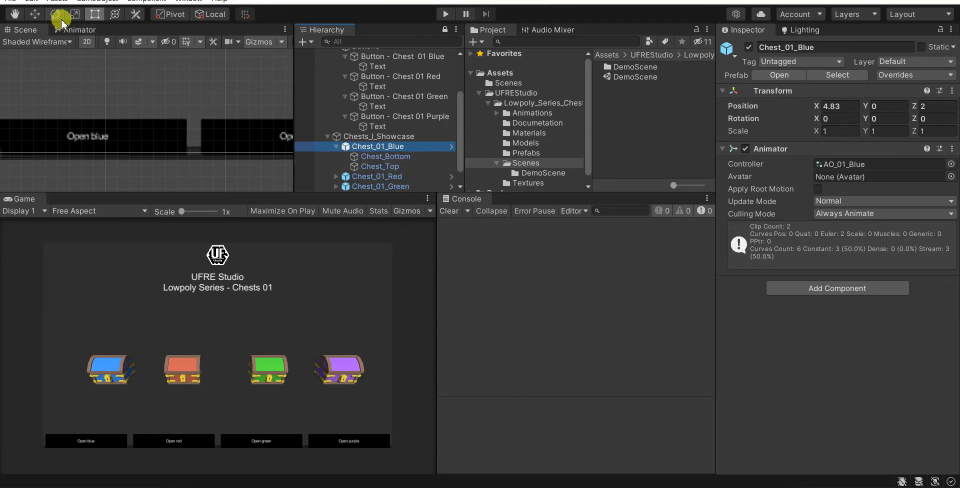
pyautogui.click(87, 42)
pyautogui.press('w')
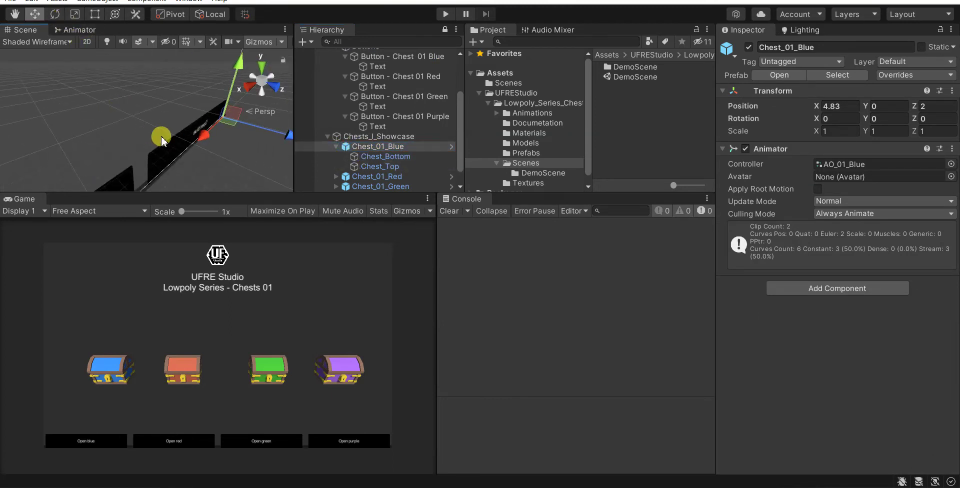
pyautogui.press('f')
pyautogui.moveTo(228, 160); pyautogui.dragTo(183, 145, button='right')
pyautogui.moveTo(124, 105); pyautogui.dragTo(116, 108, button='middle')
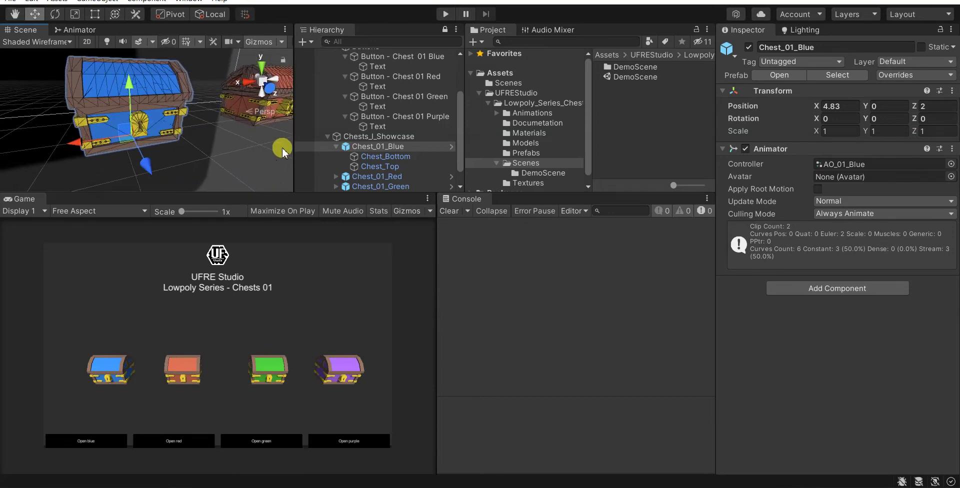
# Step: Rearrange the editor panel widths, narrowing the Inspector and making the Scene view considerably wider
pyautogui.moveTo(292, 145); pyautogui.dragTo(326, 144)
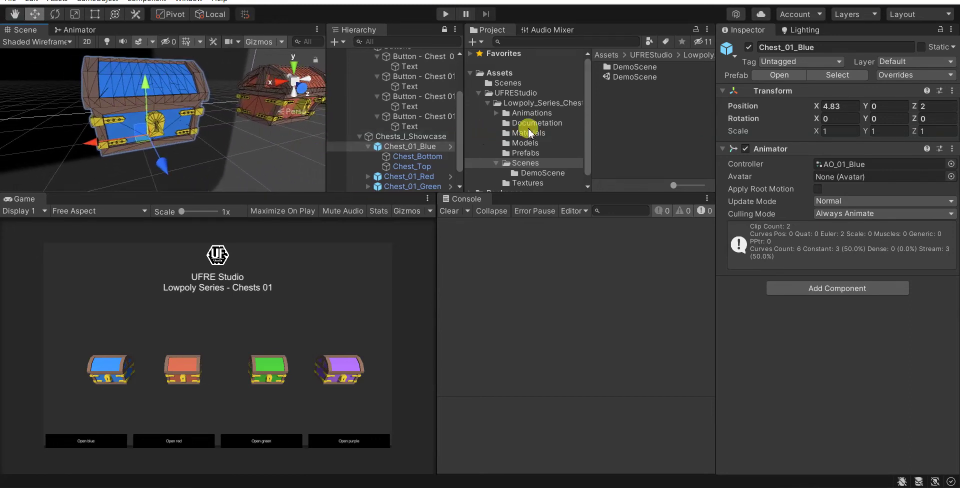
pyautogui.moveTo(588, 136); pyautogui.dragTo(622, 133)
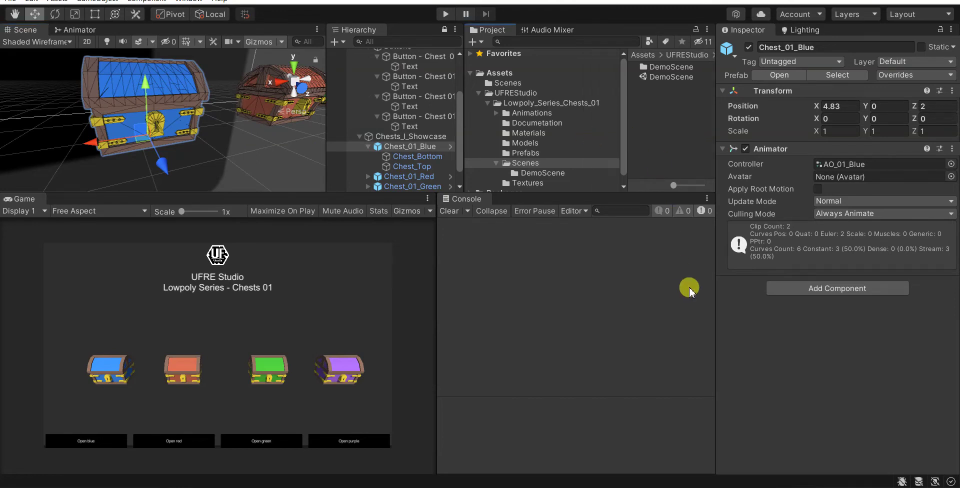
pyautogui.moveTo(715, 299); pyautogui.dragTo(855, 302)
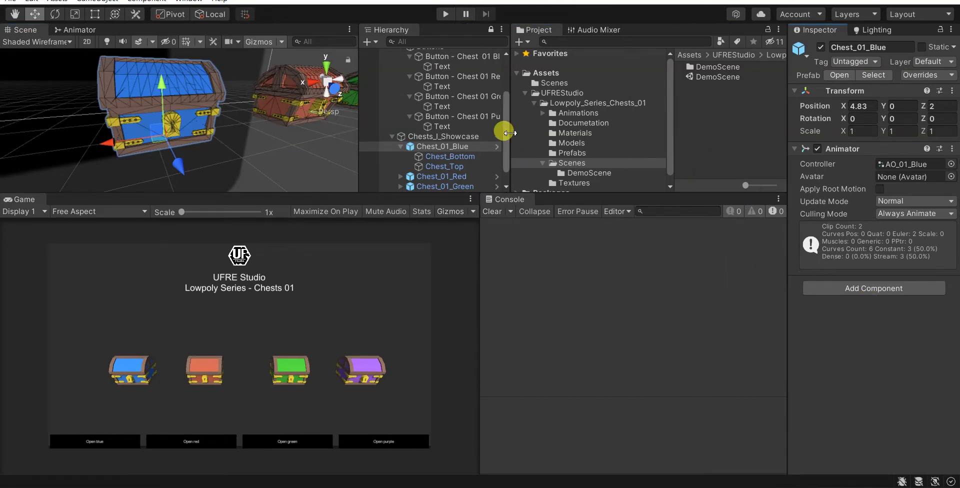
pyautogui.moveTo(508, 132); pyautogui.dragTo(570, 133)
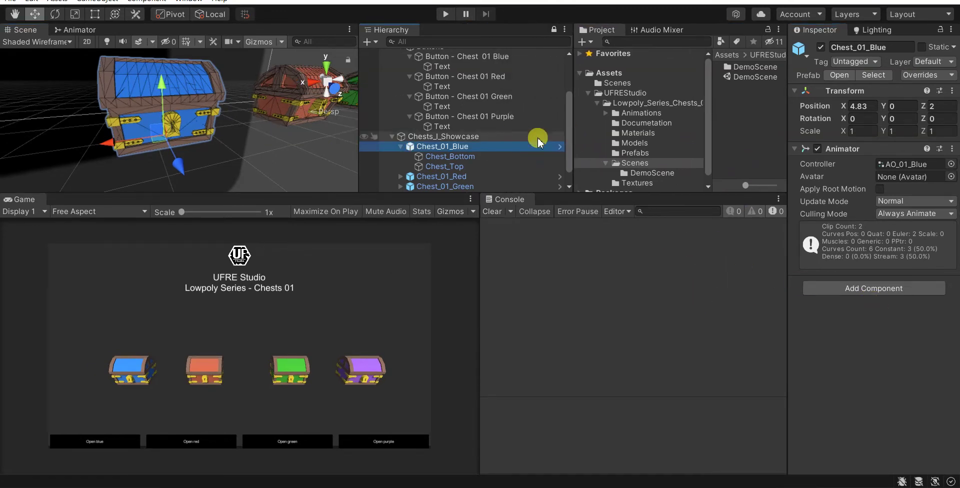
pyautogui.moveTo(358, 118); pyautogui.dragTo(478, 141)
# Step: Examine the blue, red, green and purple chest models up close and side by side in the scene
pyautogui.moveTo(349, 141)
pyautogui.mouseDown(button='middle')
pyautogui.moveTo(328, 131)
pyautogui.moveTo(243, 146)
pyautogui.moveTo(337, 143)
pyautogui.mouseUp(button='middle')
pyautogui.keyDown('alt'); pyautogui.moveTo(336, 144); pyautogui.dragTo(240, 133); pyautogui.keyUp('alt')
pyautogui.moveTo(353, 144); pyautogui.dragTo(240, 141, button='middle')
pyautogui.scroll(5, 241, 139)
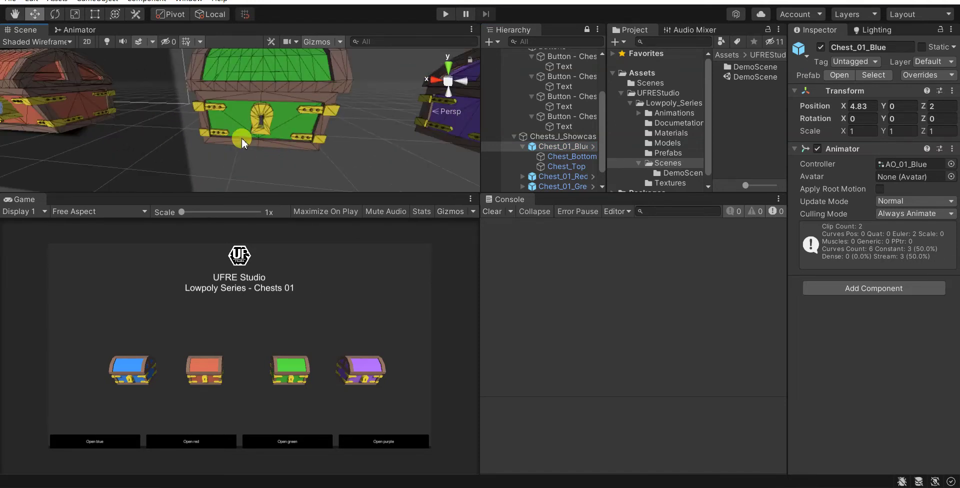
pyautogui.scroll(-5, 241, 138)
pyautogui.moveTo(145, 117); pyautogui.dragTo(195, 154, button='middle')
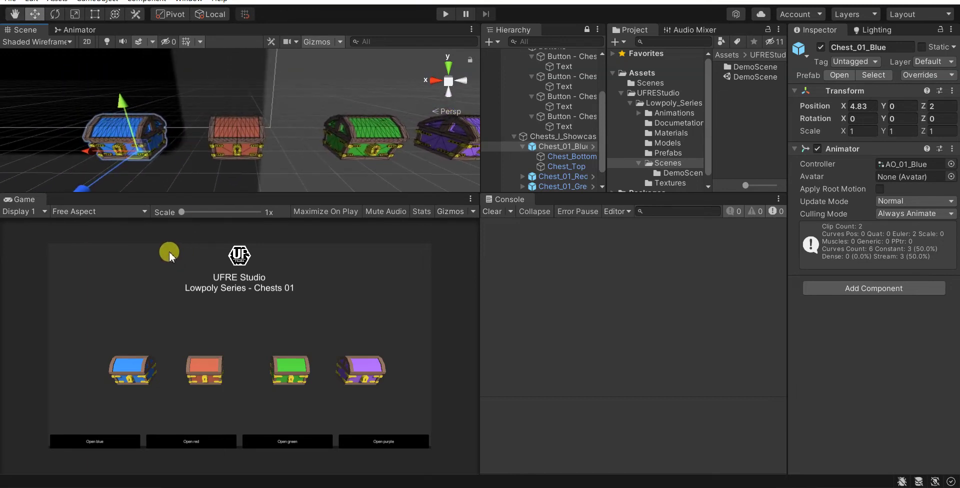
# Step: Set the Game view to Full HD (1920x1080) with Maximize On Play enabled, and start playing the scene
pyautogui.click(77, 210)
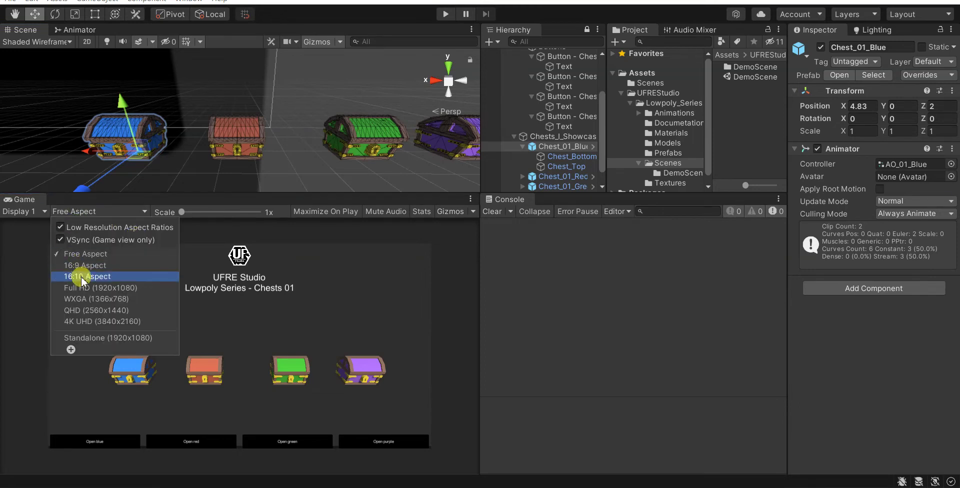
pyautogui.click(85, 288)
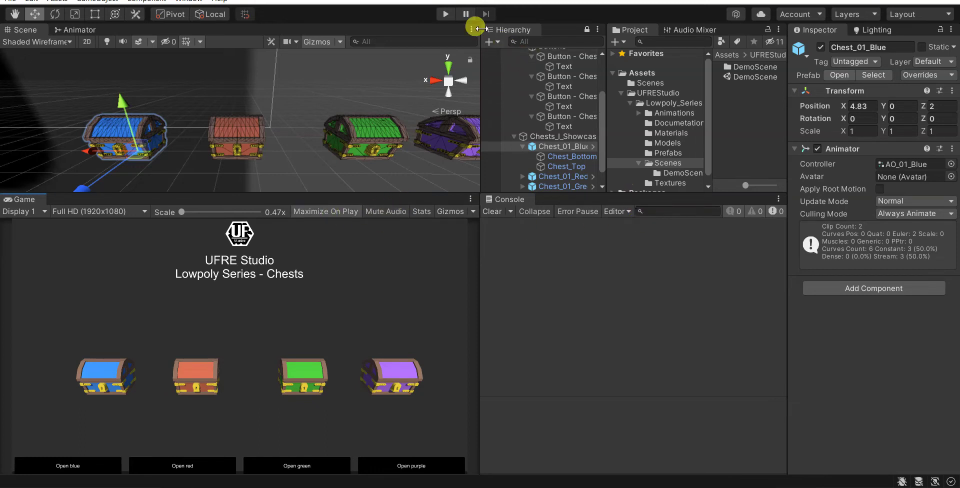
pyautogui.click(445, 15)
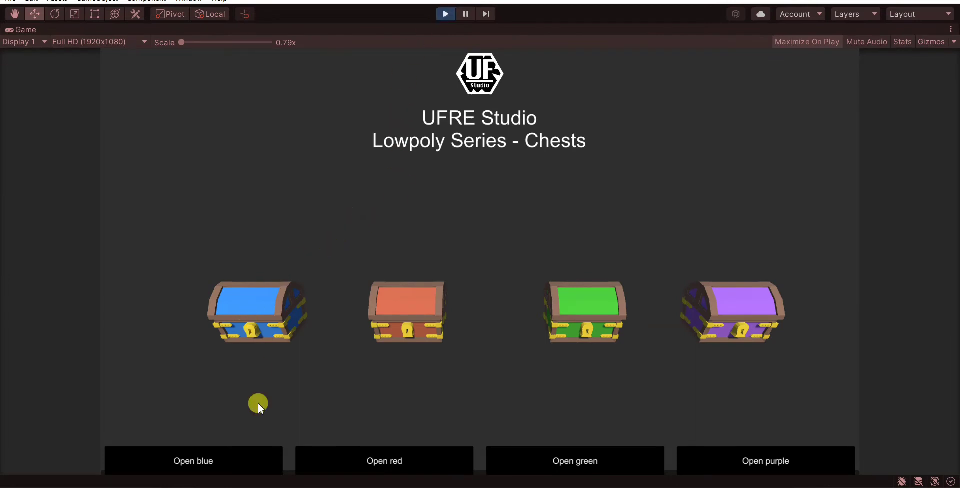
# Step: Test the Open blue, Open red, Open green and Open purple buttons, and exit play mode with the Game view unmaximized
pyautogui.click(204, 460)
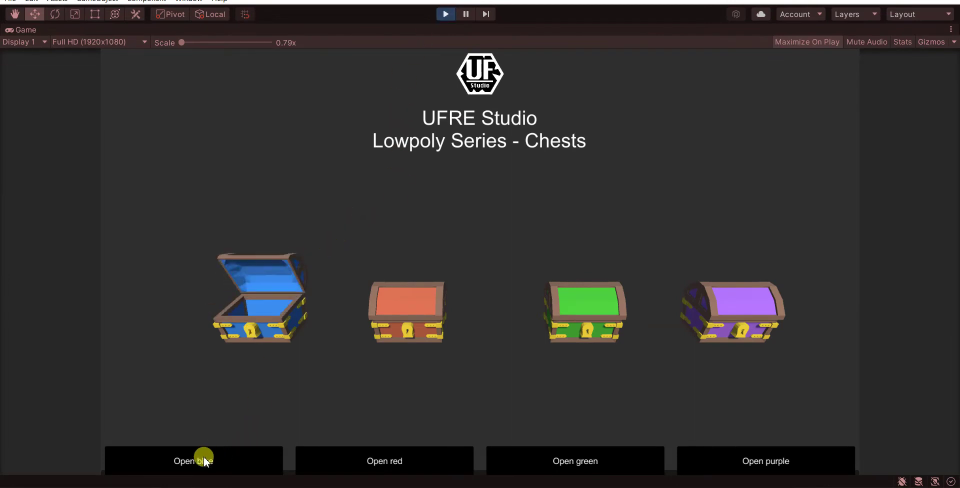
pyautogui.click(398, 460)
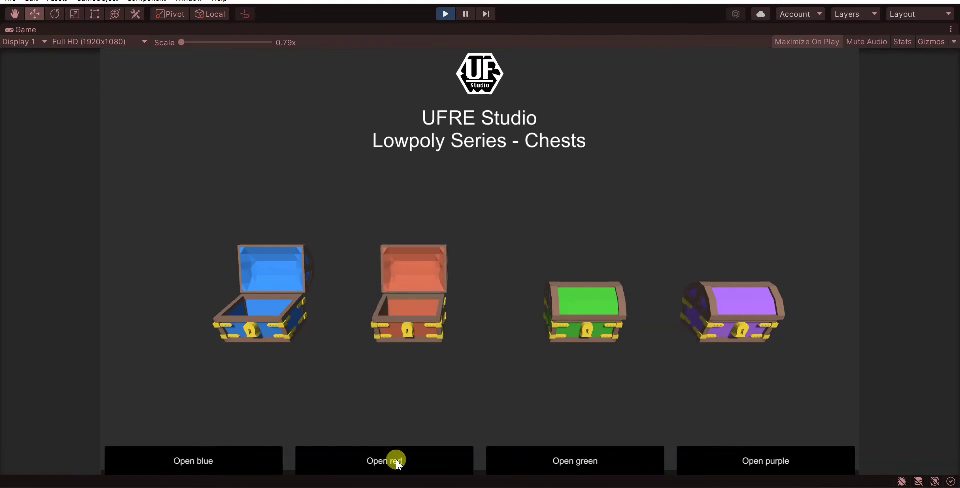
pyautogui.click(595, 461)
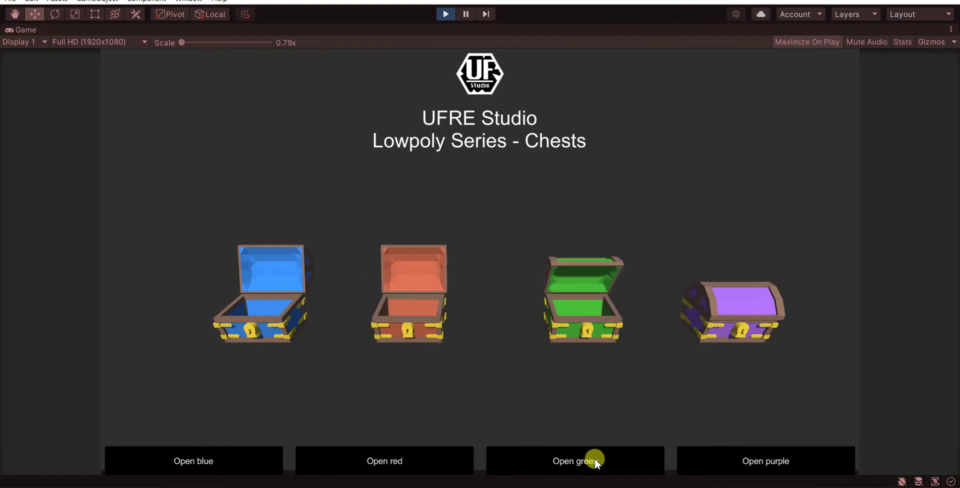
pyautogui.click(754, 466)
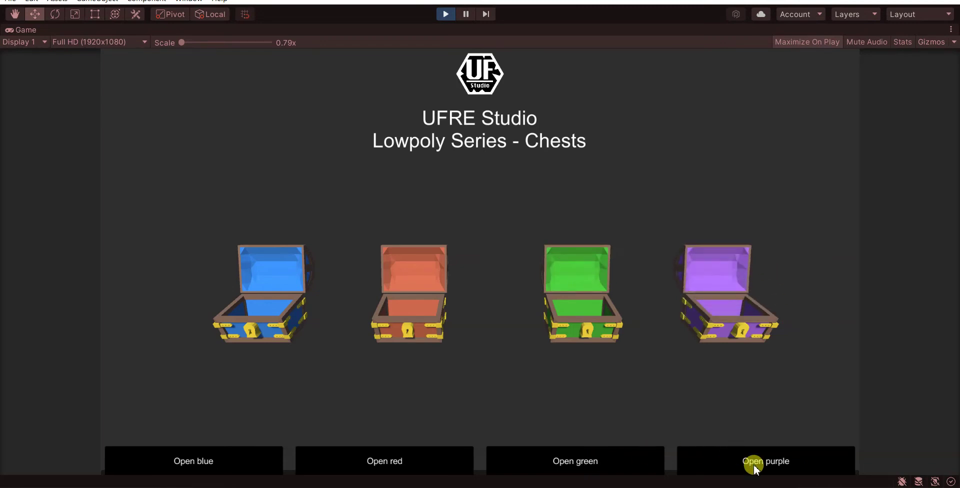
pyautogui.click(950, 35)
pyautogui.click(812, 75)
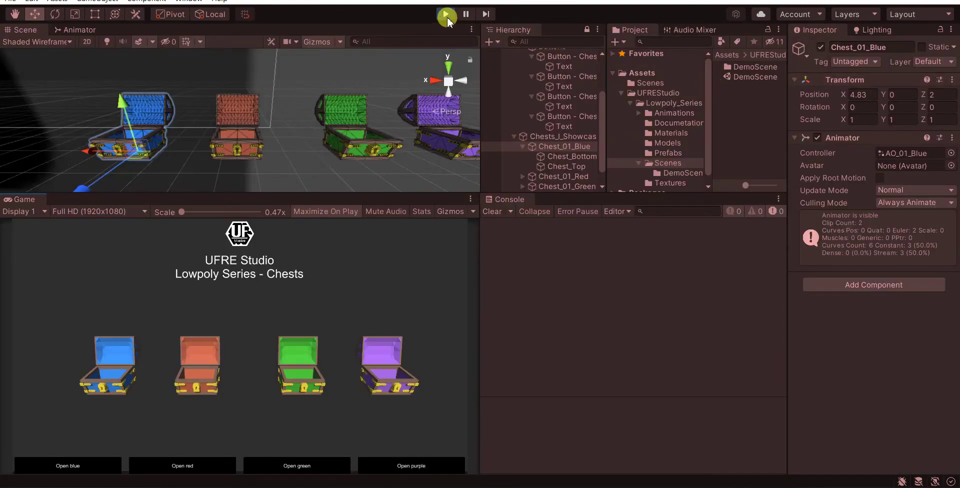
pyautogui.click(446, 15)
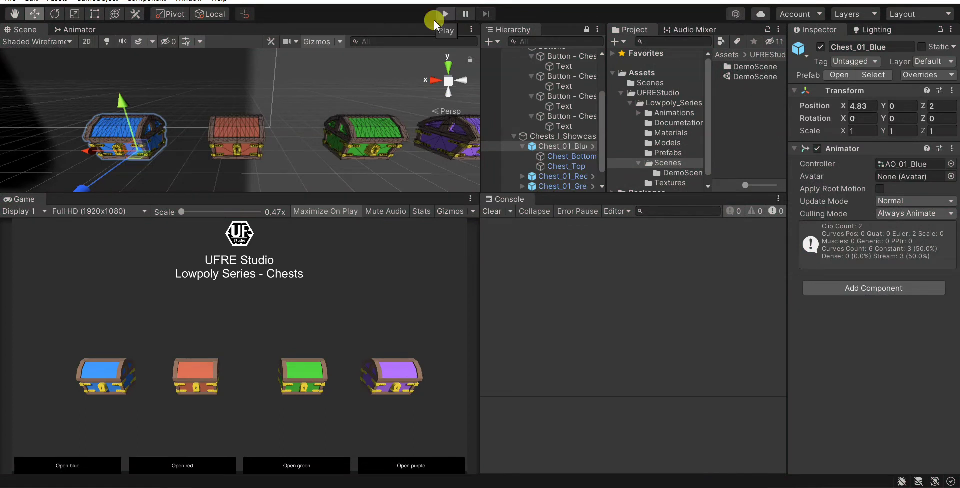
# Step: Play the scene with the Animator graph shown beside an unmaximized Game view, framing the Open and Closed states
pyautogui.click(76, 31)
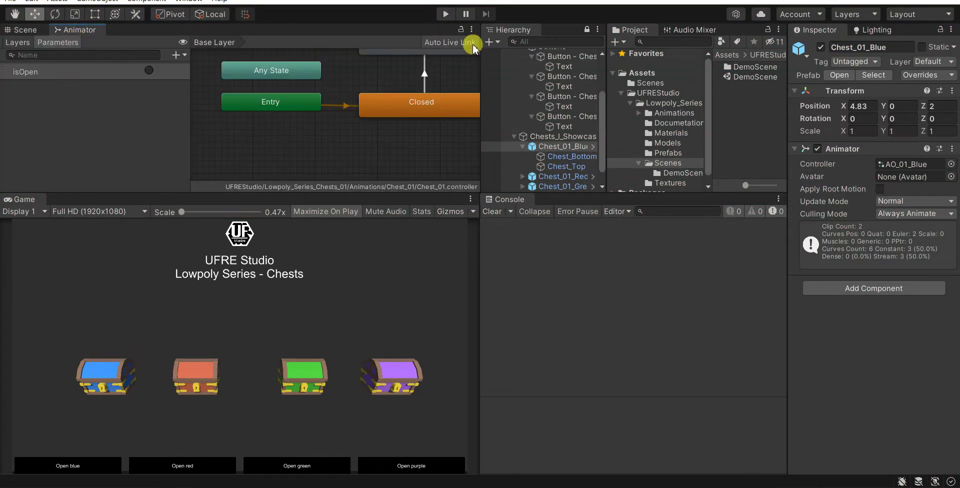
pyautogui.click(446, 19)
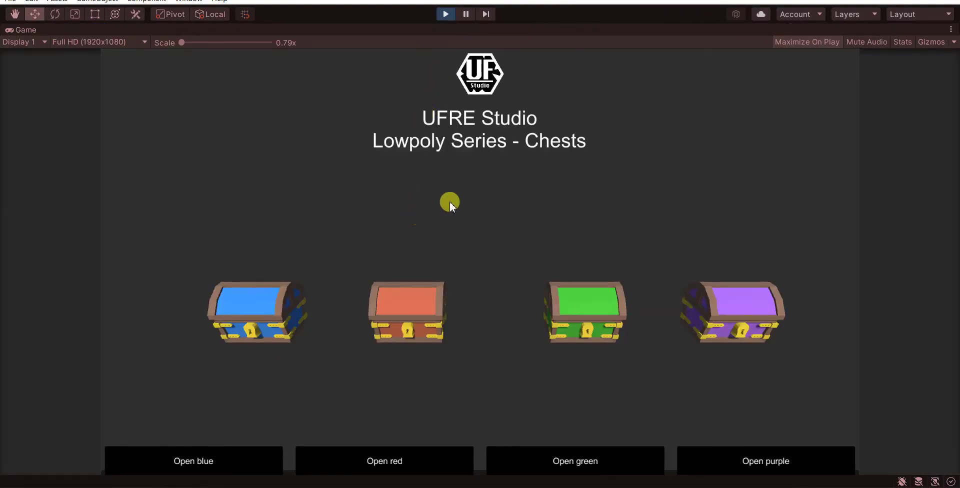
pyautogui.click(951, 32)
pyautogui.click(857, 71)
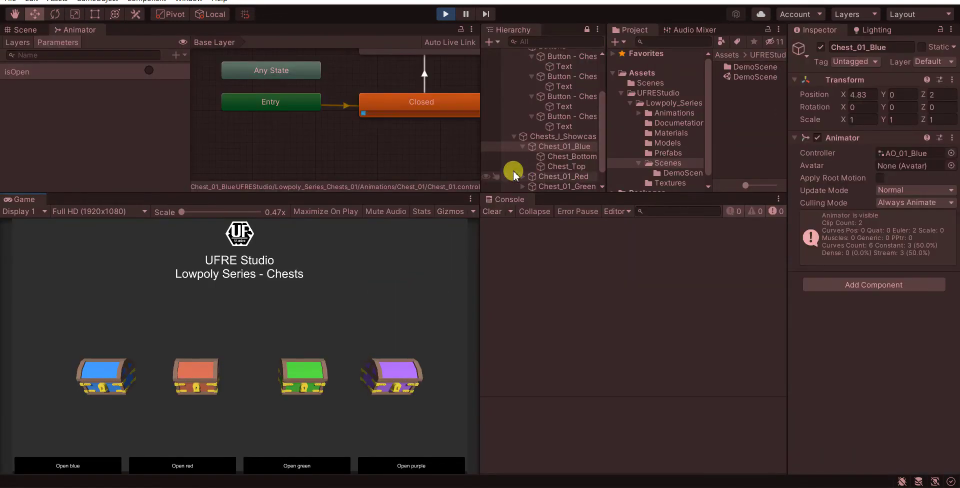
pyautogui.moveTo(391, 144); pyautogui.dragTo(354, 184, button='middle')
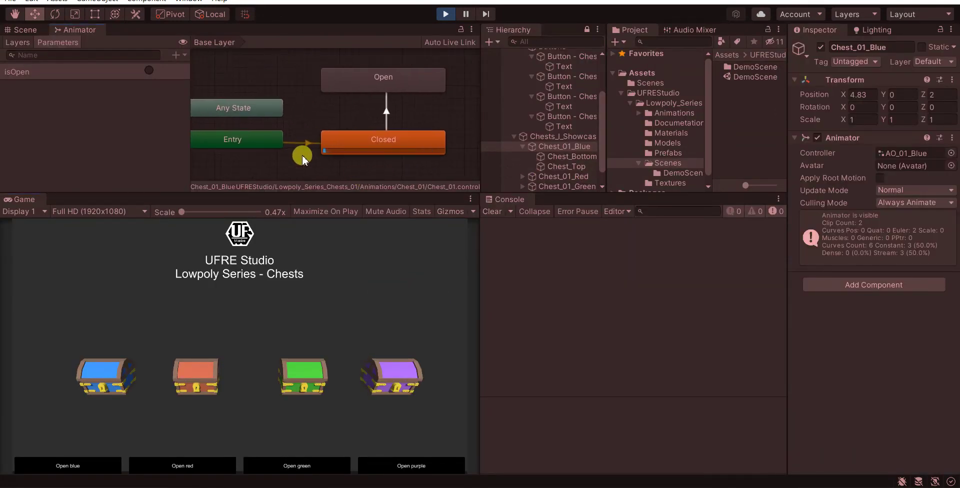
pyautogui.scroll(-1, 295, 151)
pyautogui.moveTo(310, 148); pyautogui.dragTo(326, 152, button='middle')
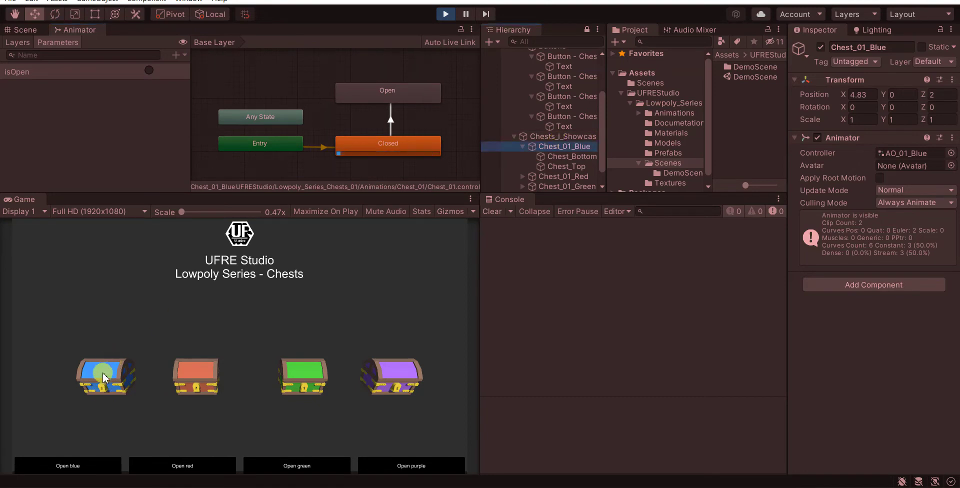
# Step: Locate Chest_01_Blue's AO_01_Blue override controller in the project and inspect its Closed_01 and Open_01 animation overrides
pyautogui.click(558, 147)
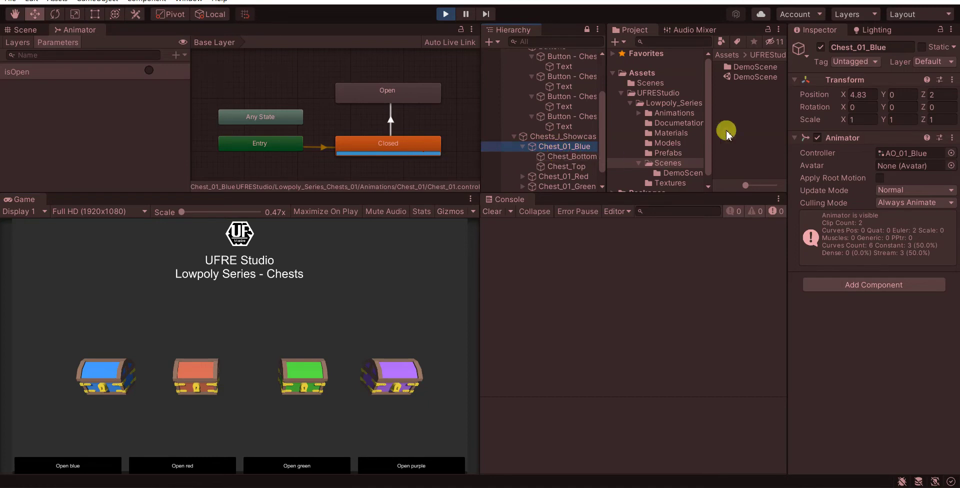
pyautogui.click(899, 153)
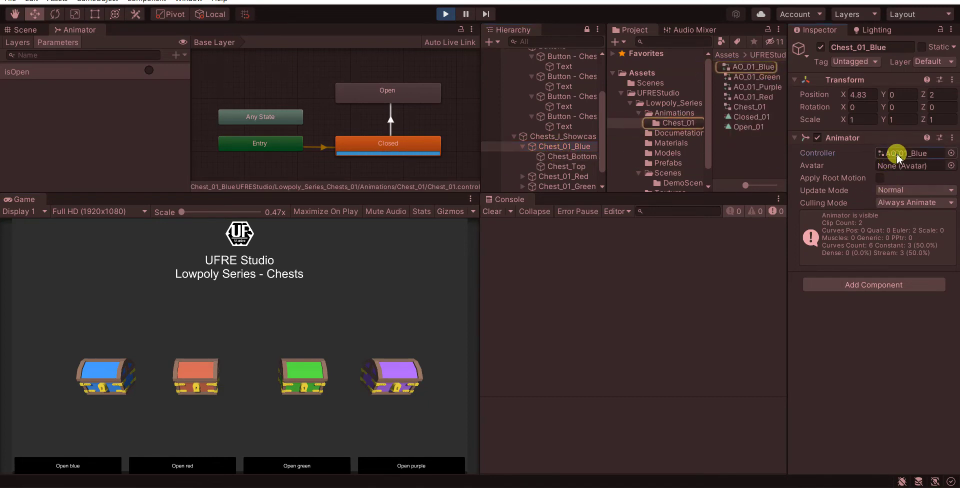
pyautogui.click(740, 70)
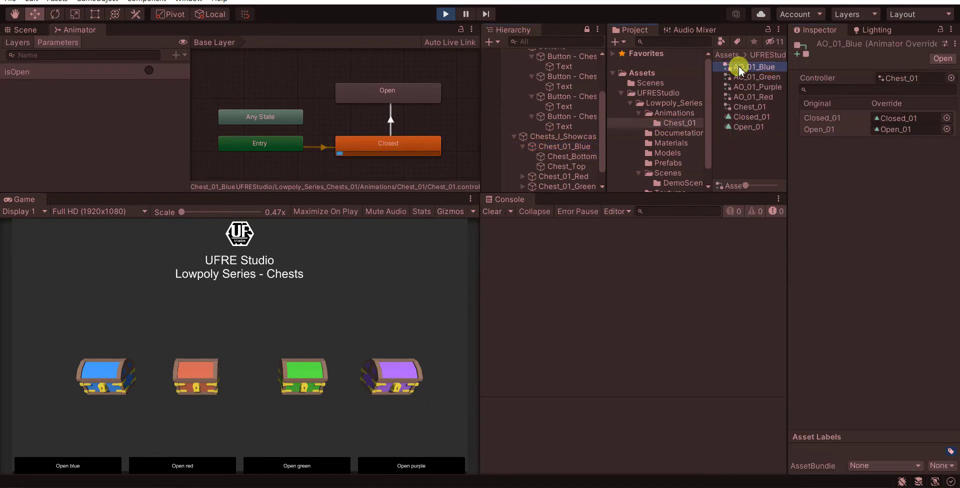
pyautogui.click(907, 119)
pyautogui.click(878, 131)
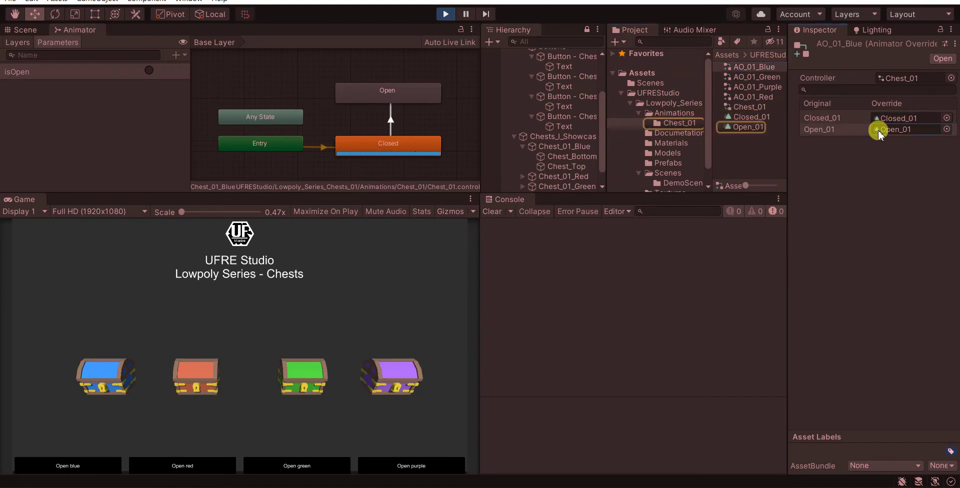
pyautogui.click(745, 157)
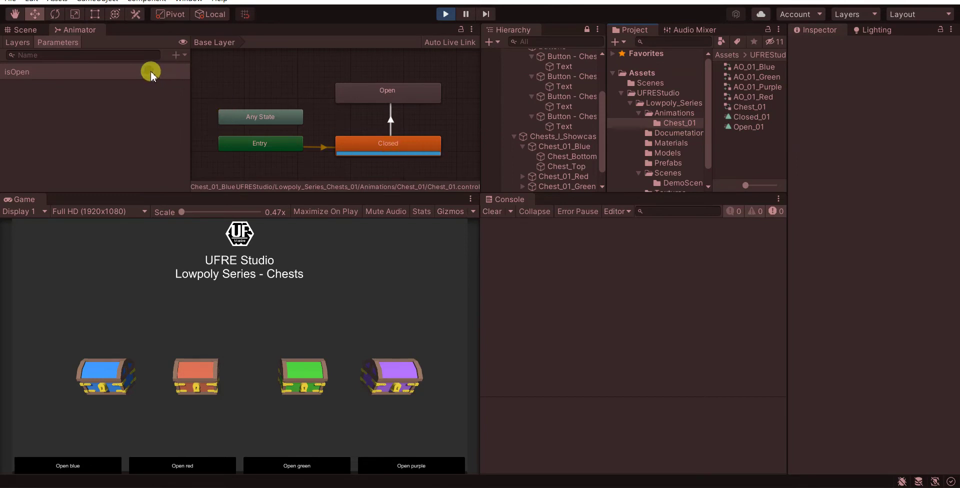
# Step: Test Chest_01_Blue's opening by triggering its isOpen animator parameter, and collapse its hierarchy entry
pyautogui.click(150, 72)
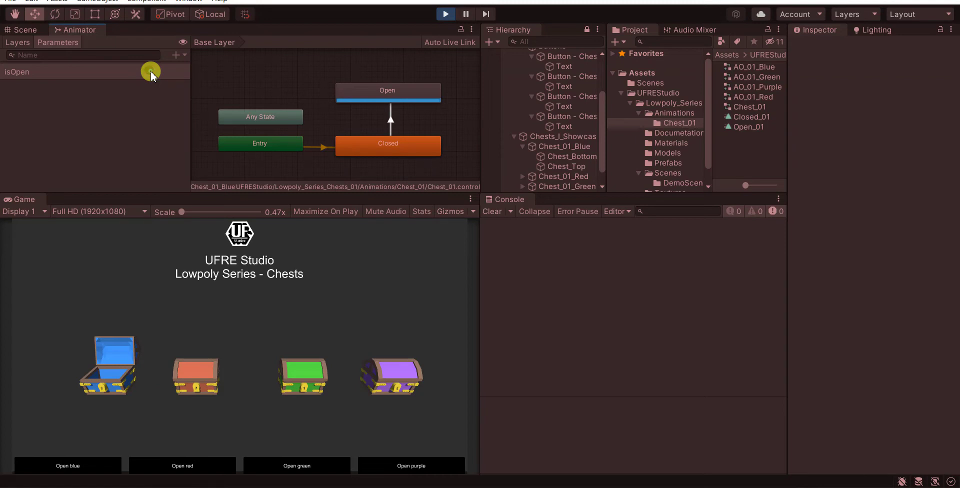
pyautogui.click(522, 146)
# Step: Inspect the Closed_01 and Open_01 overrides of Chest_01_Red's AO_01_Red controller and trigger the red chest's isOpen parameter
pyautogui.click(584, 158)
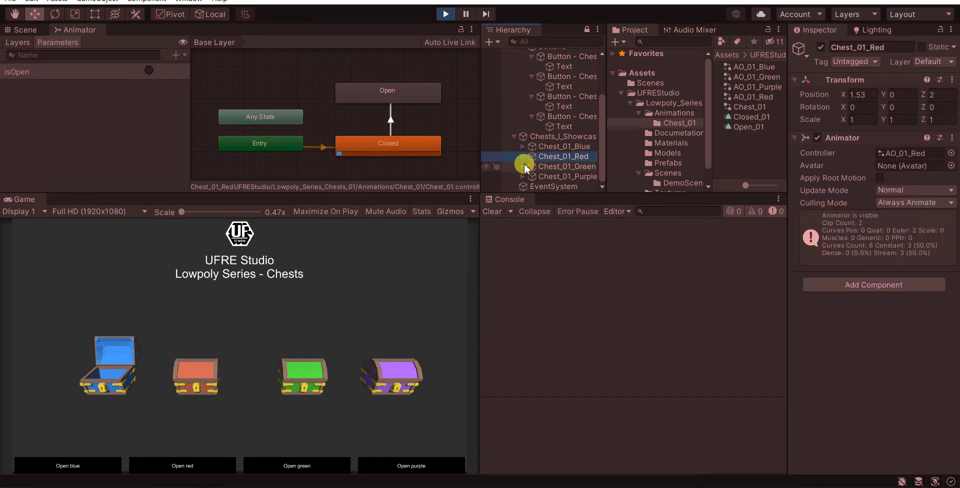
pyautogui.click(522, 156)
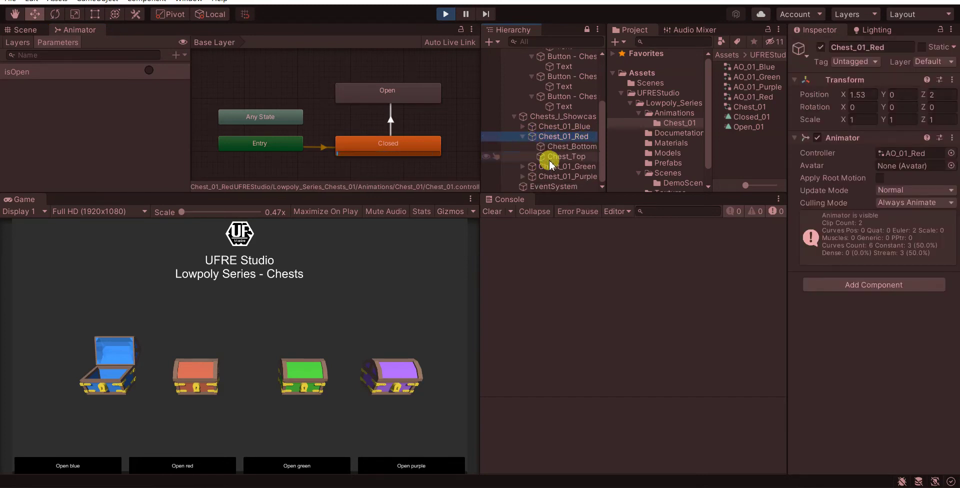
pyautogui.click(905, 153)
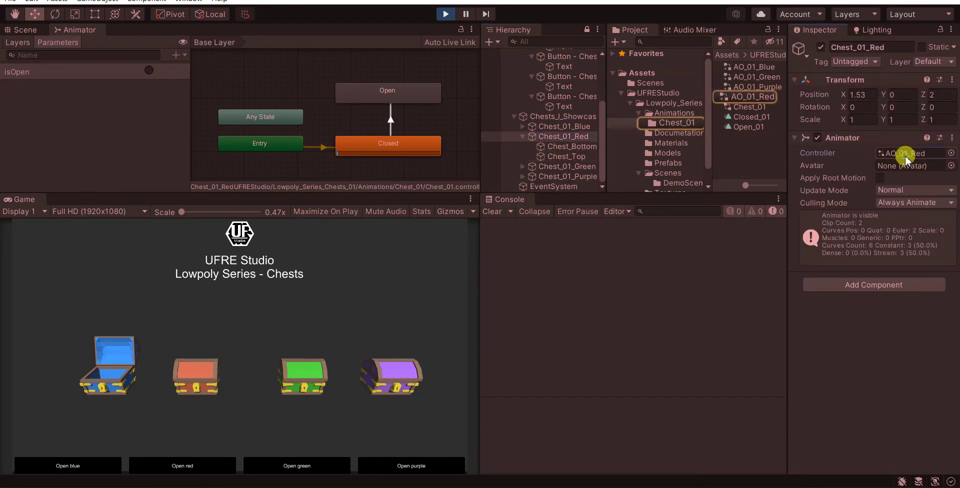
pyautogui.click(748, 98)
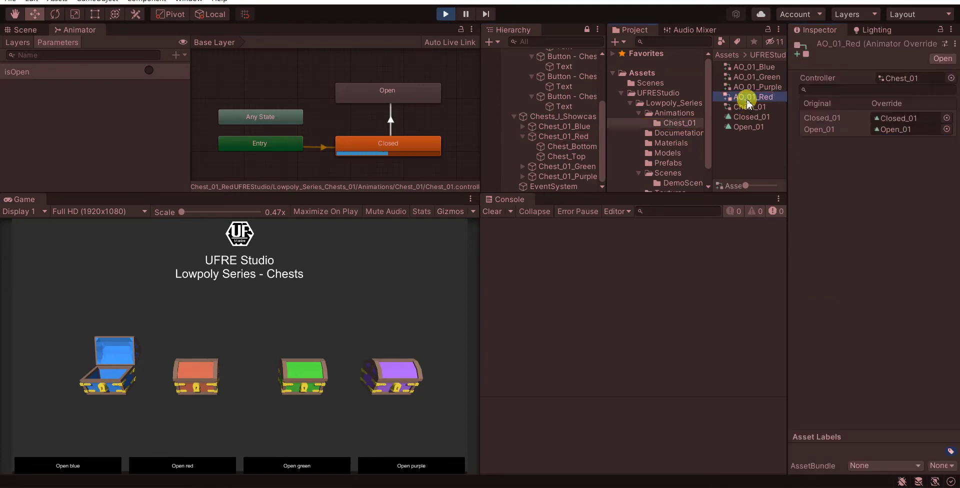
pyautogui.click(892, 118)
pyautogui.click(890, 130)
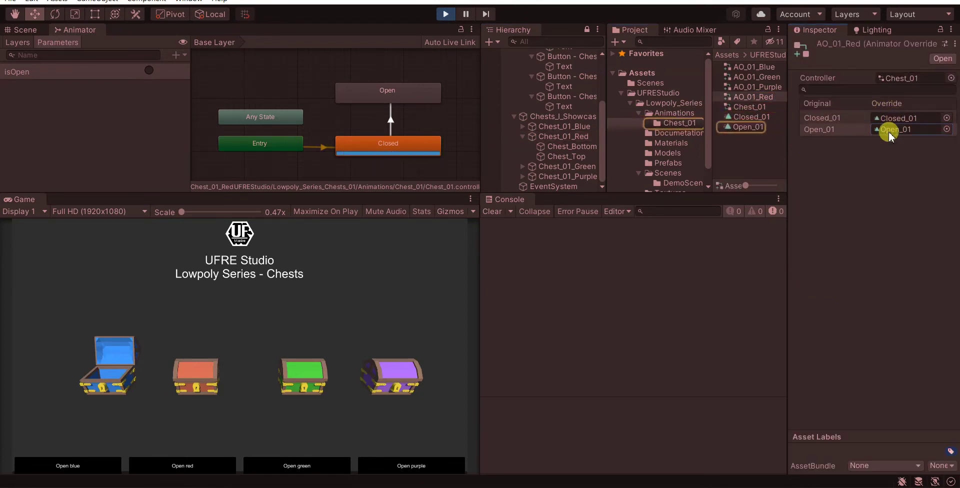
pyautogui.click(150, 74)
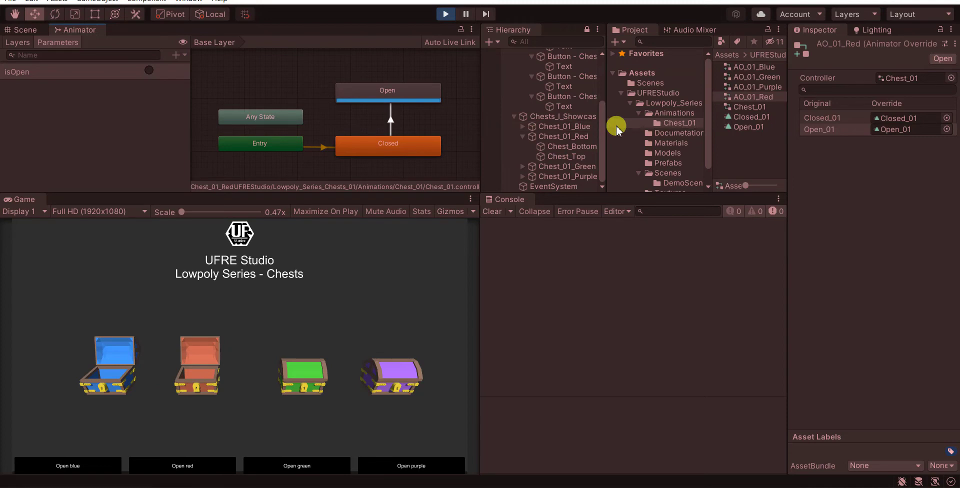
# Step: Inspect the overrides of Chest_01_Green's AO_01_Green controller and open the green chest with the scene's Open green button
pyautogui.click(522, 166)
pyautogui.click(571, 157)
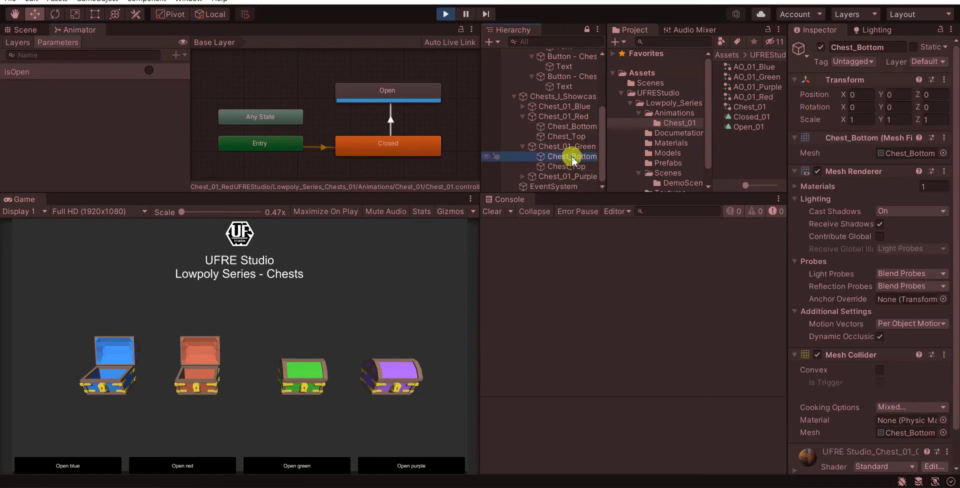
pyautogui.click(579, 149)
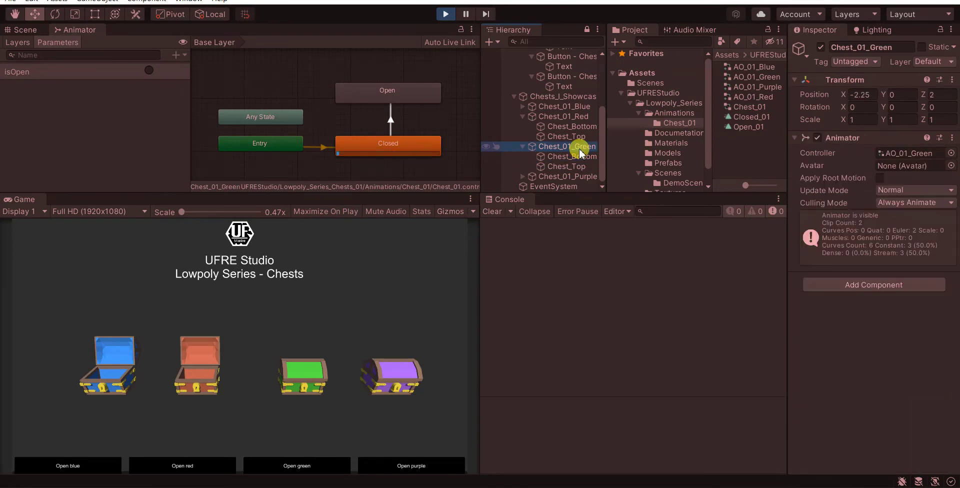
pyautogui.click(901, 152)
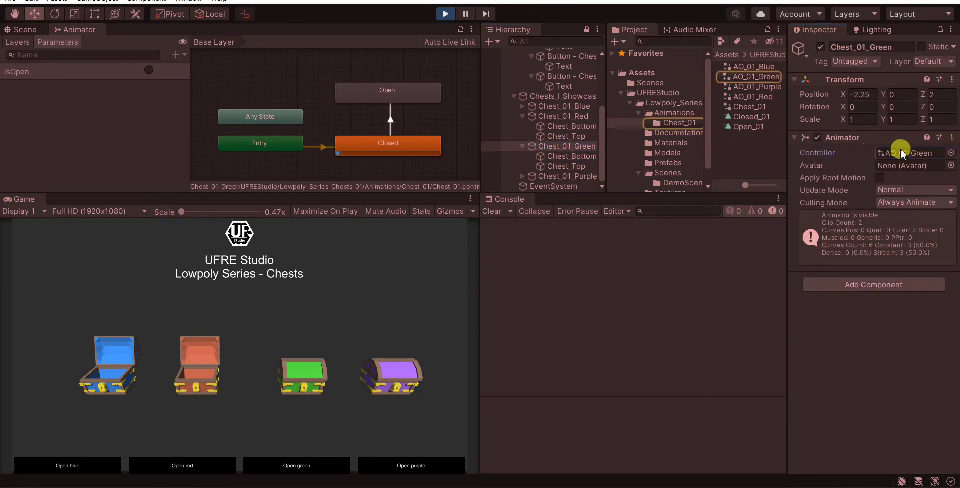
pyautogui.click(755, 79)
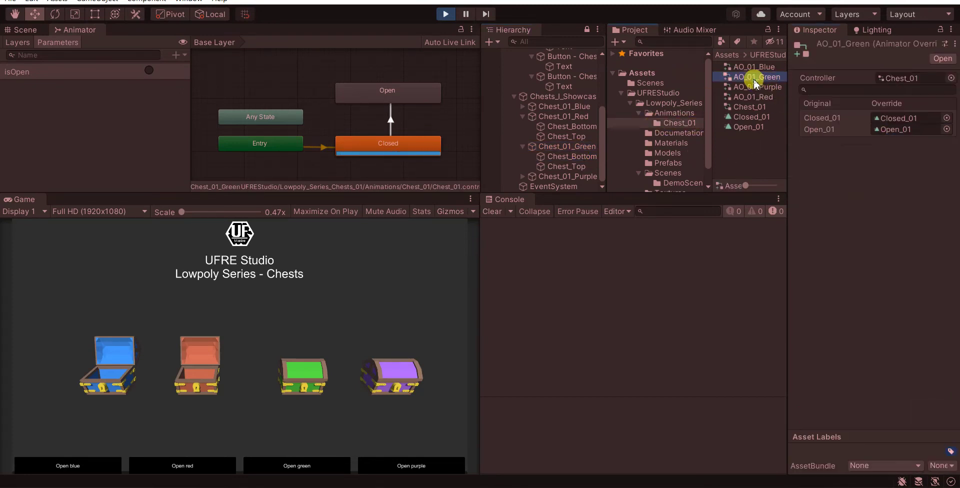
pyautogui.click(898, 119)
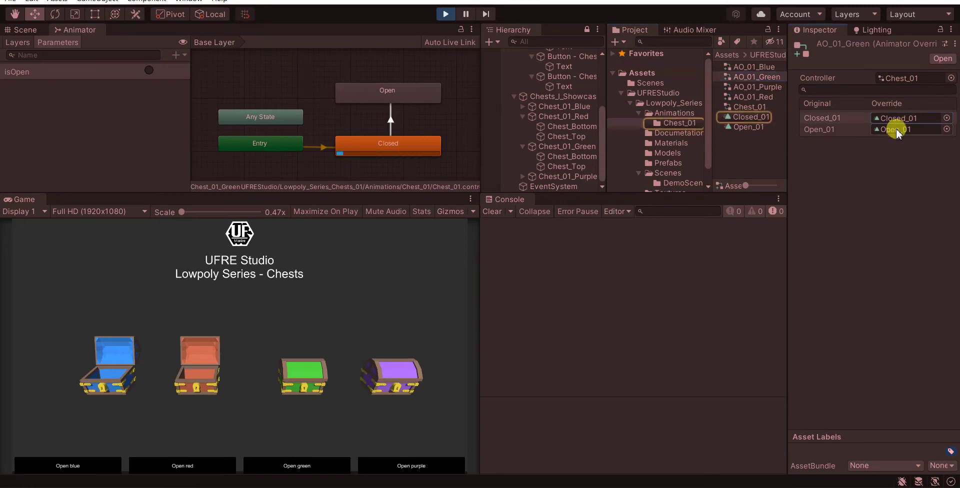
pyautogui.click(893, 131)
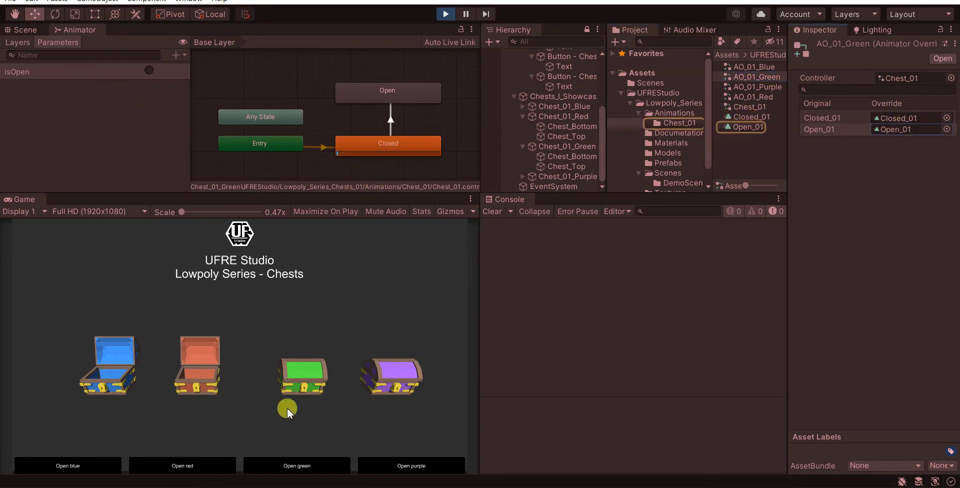
pyautogui.click(302, 465)
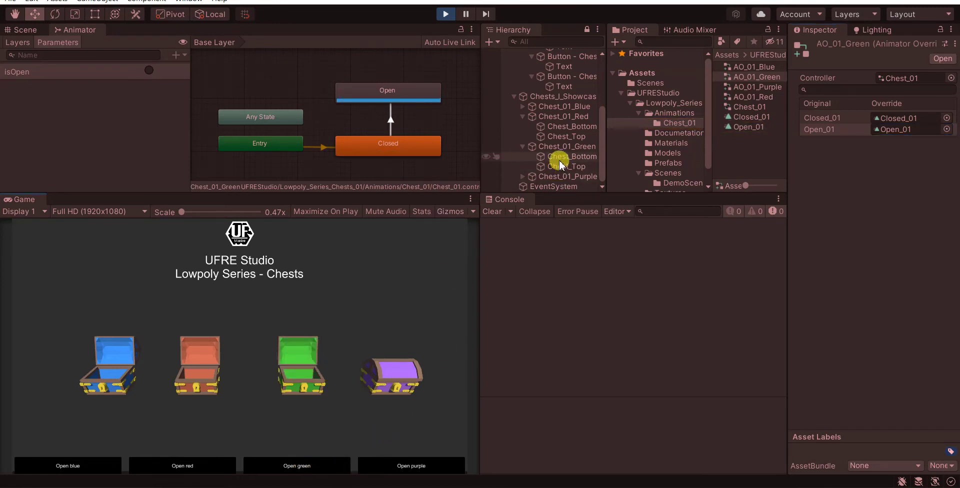
# Step: Test the opening of Chest_01_Purple with its animator state shown, and exit play mode
pyautogui.scroll(-1, 521, 178)
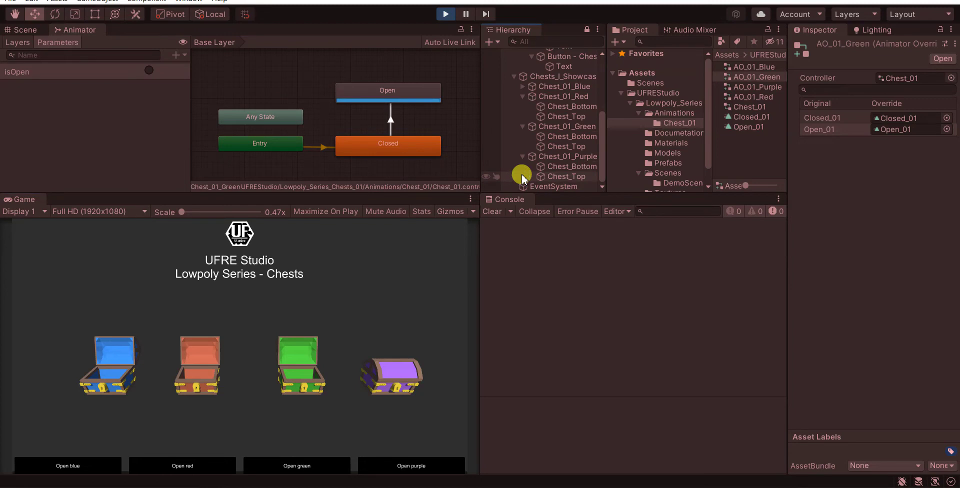
pyautogui.click(557, 157)
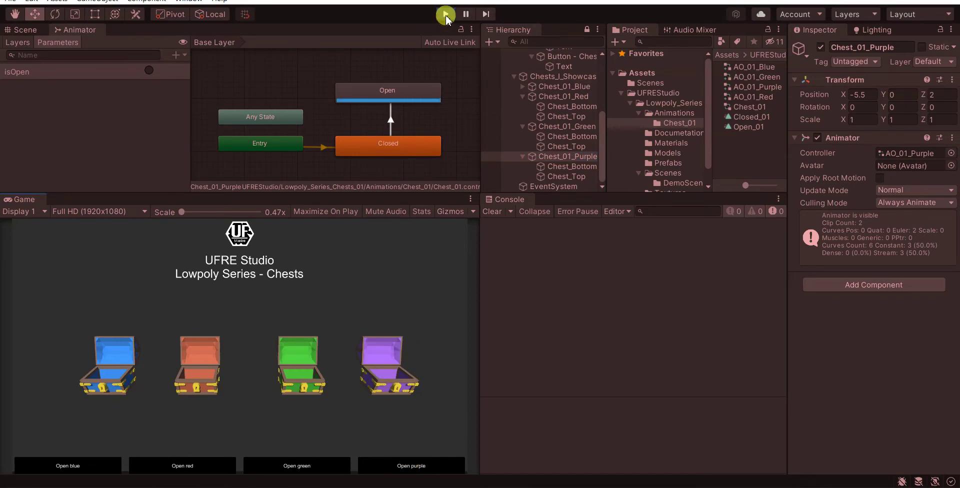
pyautogui.click(446, 16)
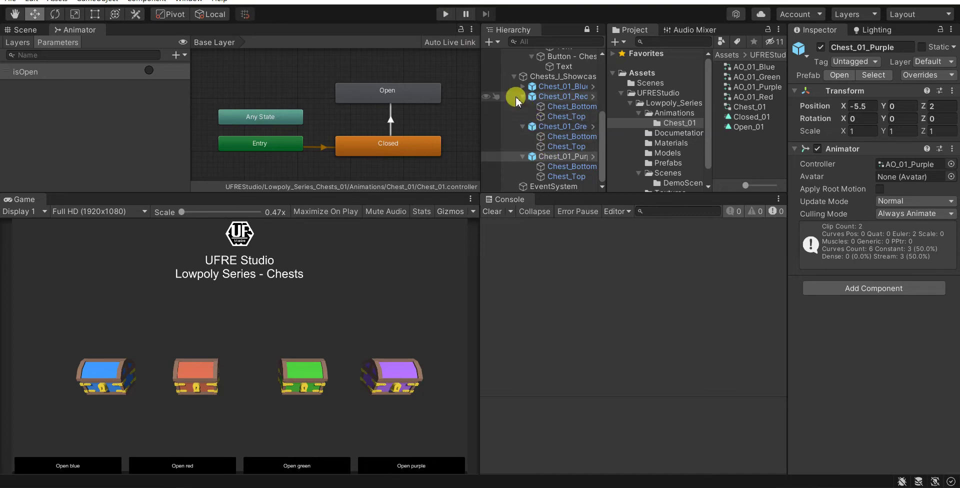
# Step: Collapse the chests, the showcase group, Buttons and UI in the DemoScene hierarchy and clear the selection
pyautogui.click(522, 96)
pyautogui.click(522, 126)
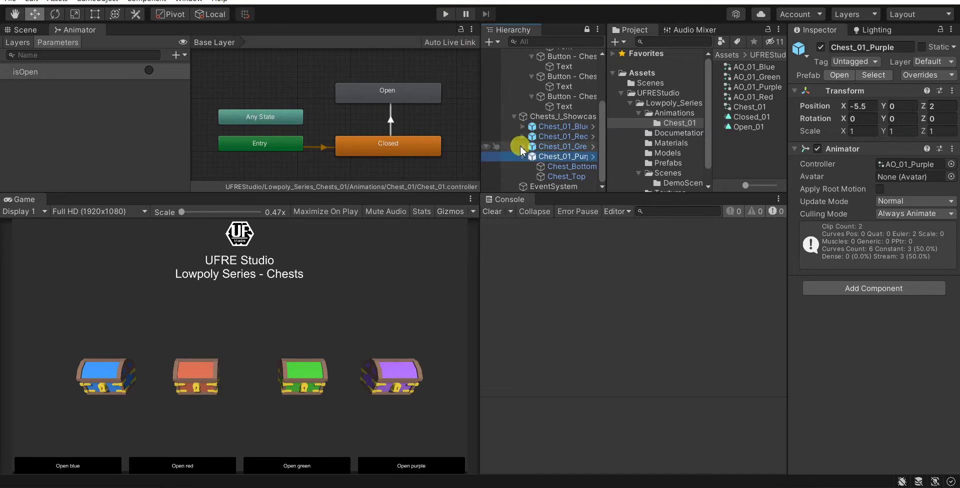
pyautogui.click(522, 157)
pyautogui.click(513, 136)
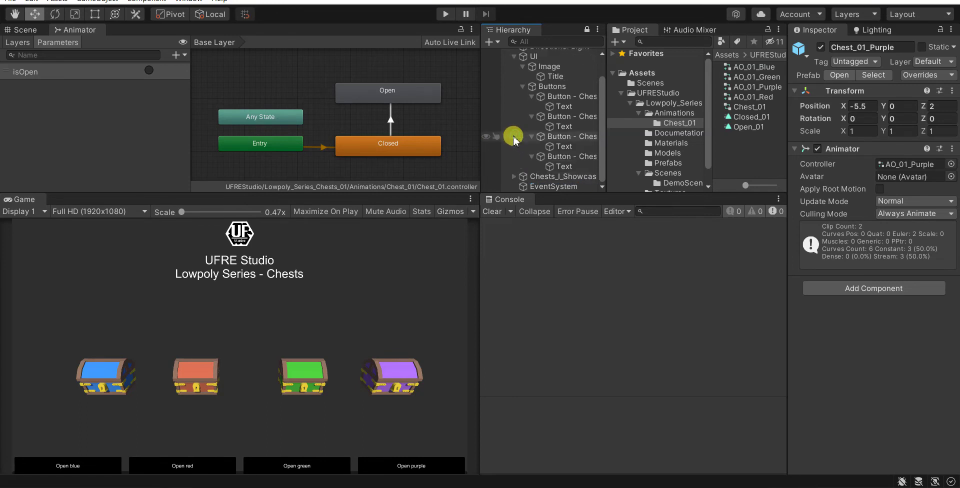
pyautogui.click(523, 86)
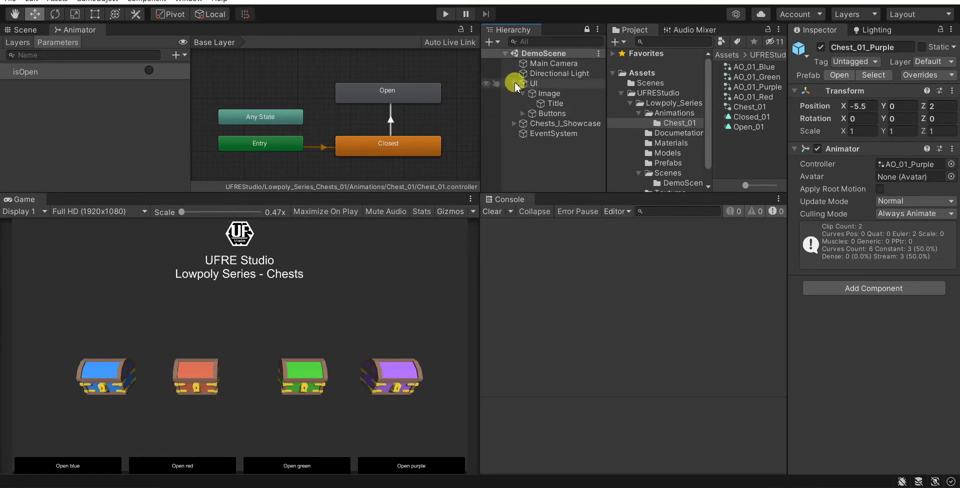
pyautogui.click(514, 83)
pyautogui.click(567, 132)
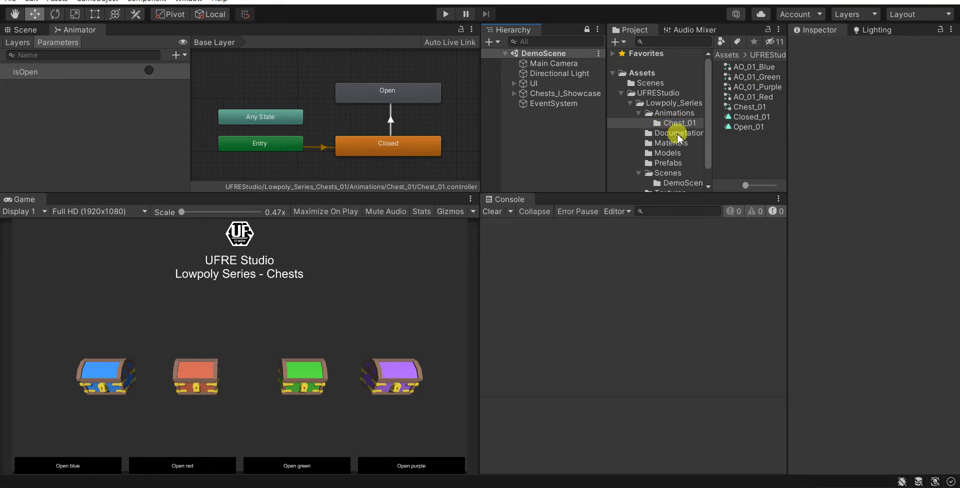
# Step: Show the package's Materials folder and widen the Project area so that the folder and asset names are readable
pyautogui.click(671, 143)
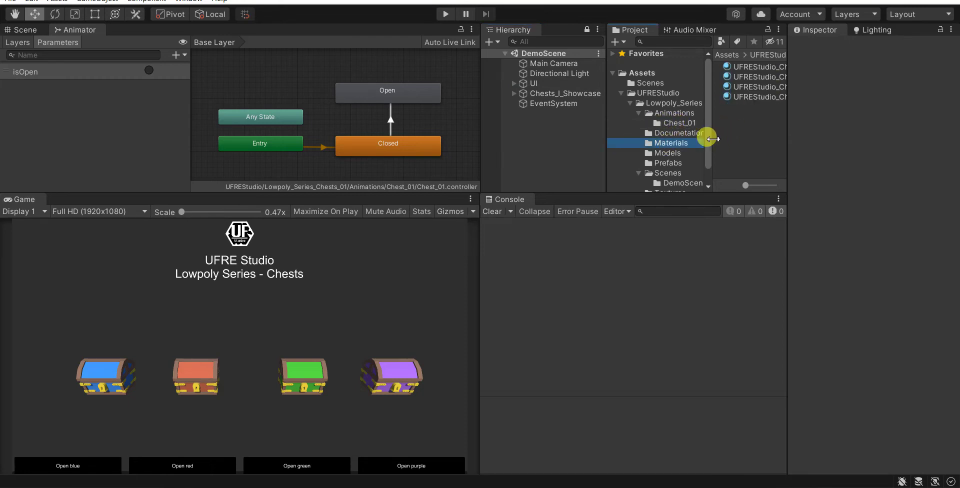
pyautogui.moveTo(712, 139); pyautogui.dragTo(688, 142)
pyautogui.moveTo(604, 120); pyautogui.dragTo(540, 120)
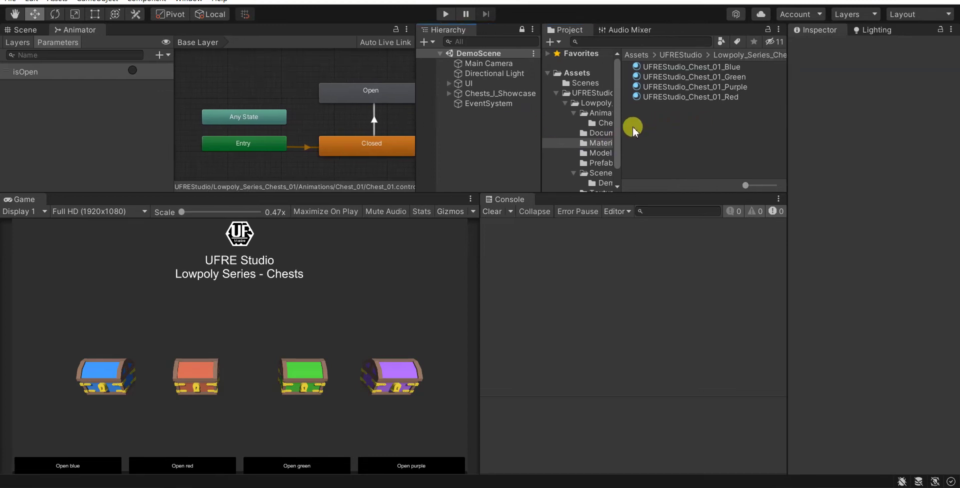
pyautogui.moveTo(622, 131); pyautogui.dragTo(652, 131)
# Step: Inspect the Blue, Green, Purple and Red Chest_01 materials and view all four chests in the Scene view
pyautogui.click(684, 66)
pyautogui.click(682, 64)
pyautogui.press('Escape')
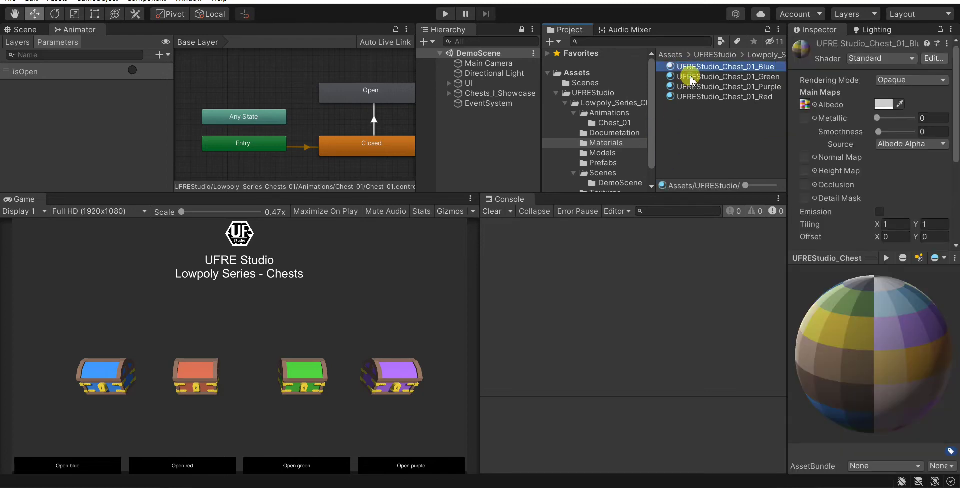
pyautogui.click(691, 79)
pyautogui.click(692, 87)
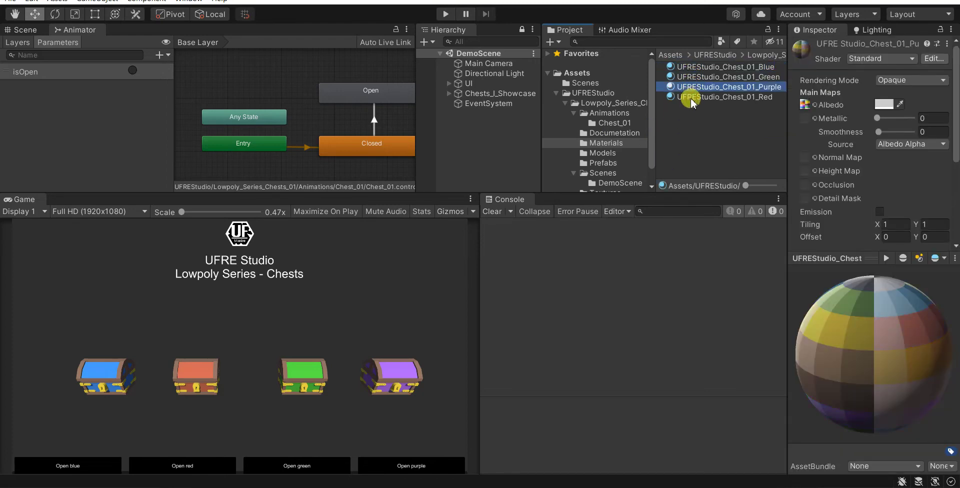
pyautogui.click(692, 98)
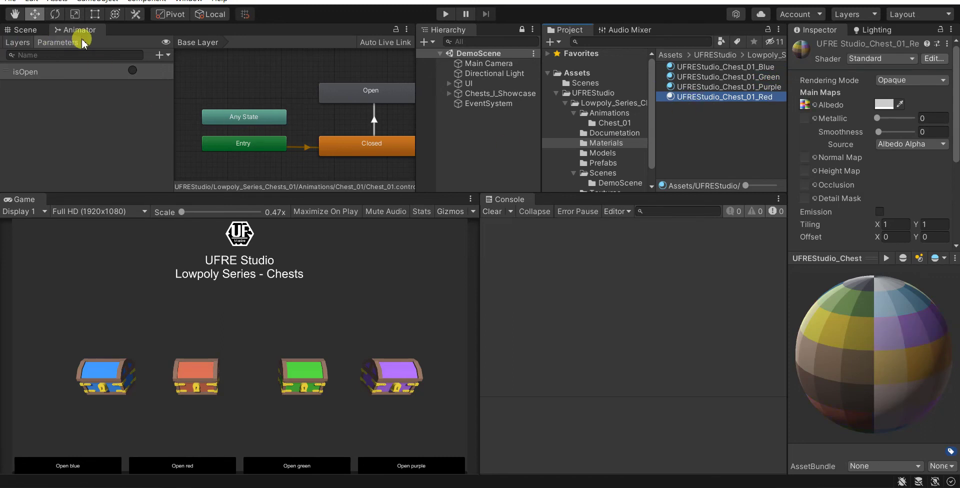
pyautogui.click(15, 30)
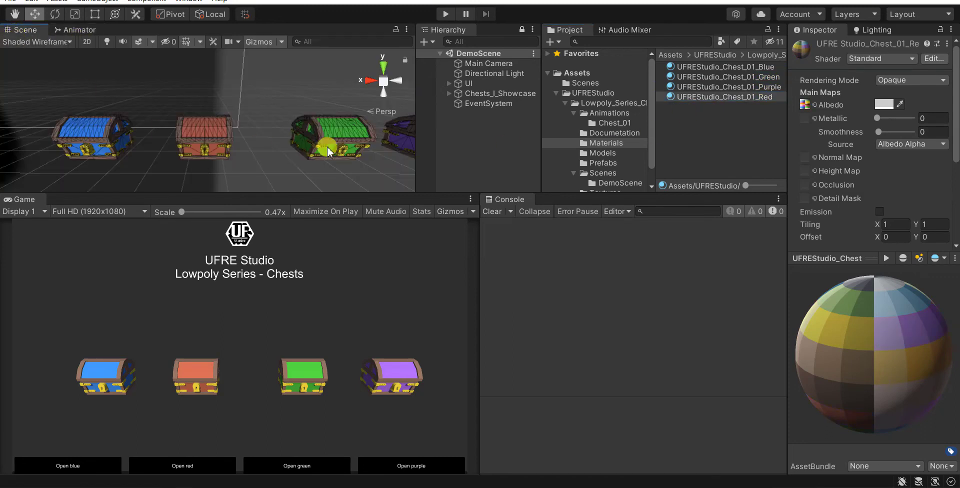
pyautogui.moveTo(327, 150); pyautogui.dragTo(295, 111, button='middle')
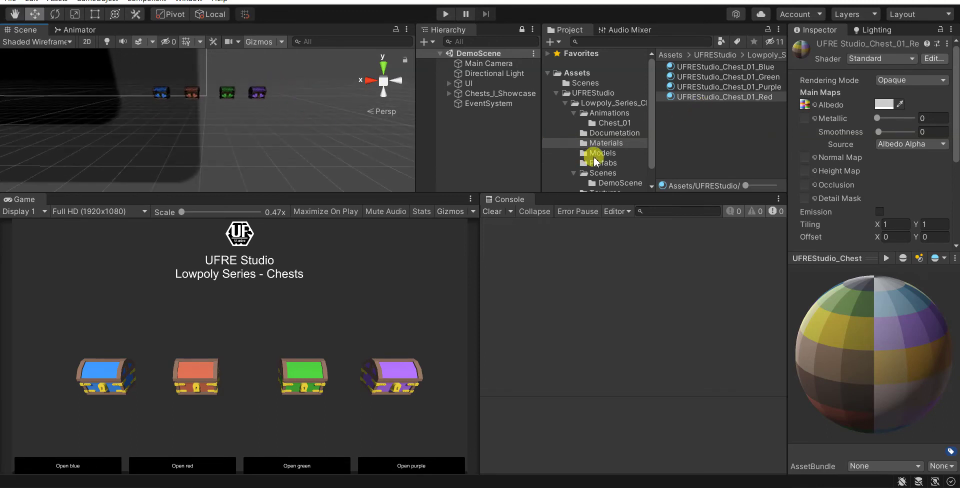
# Step: Inspect the Chest_01 model in the Models folder, including its Chest_Bottom and Chest_Top parts and meshes
pyautogui.click(597, 155)
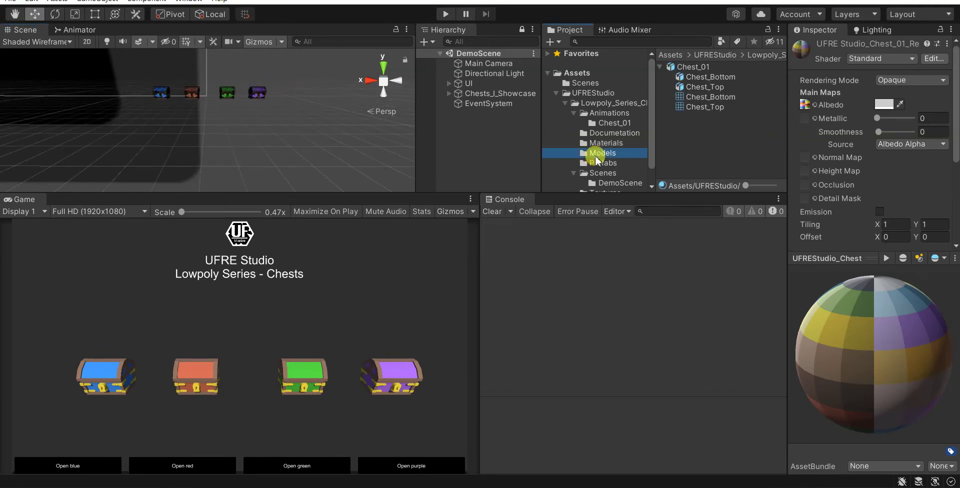
pyautogui.click(693, 67)
pyautogui.click(715, 76)
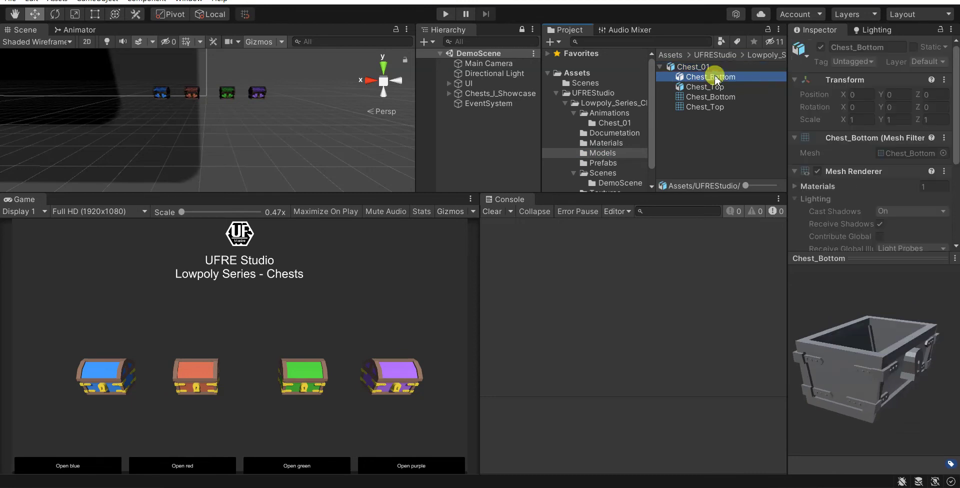
pyautogui.click(704, 88)
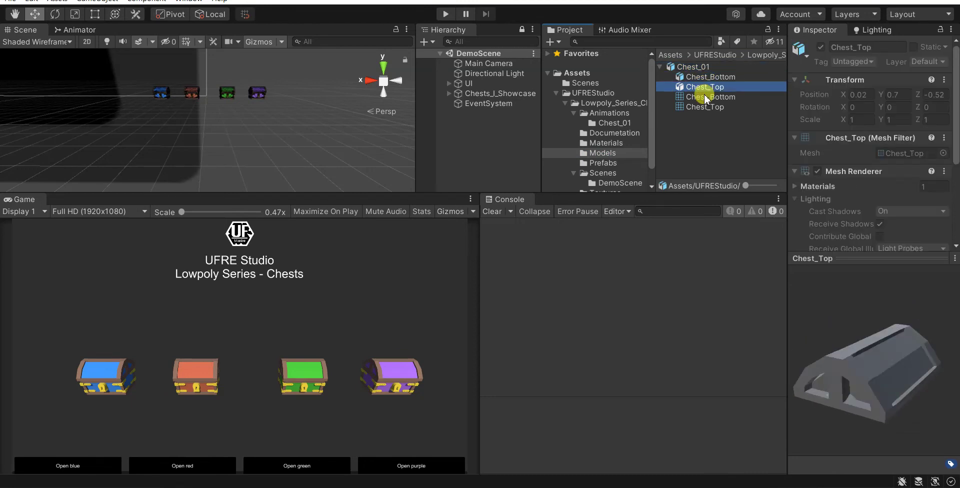
pyautogui.click(704, 98)
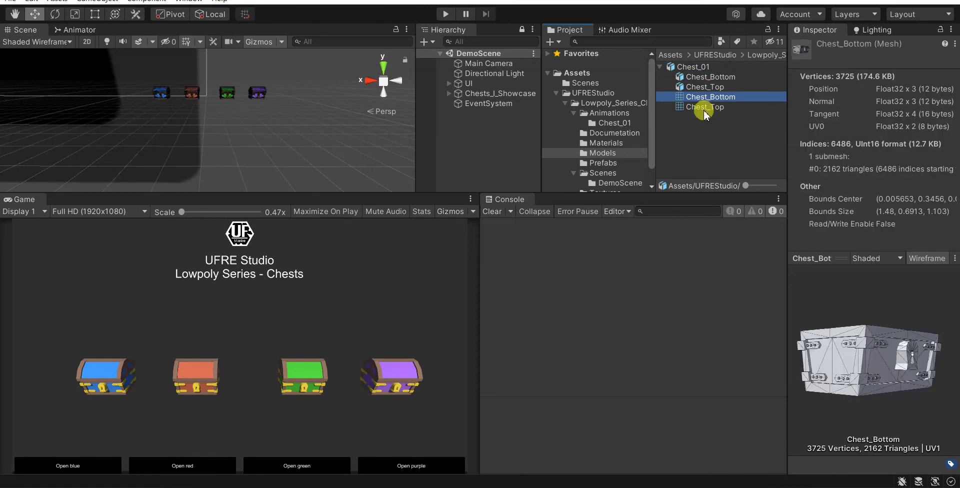
pyautogui.click(703, 109)
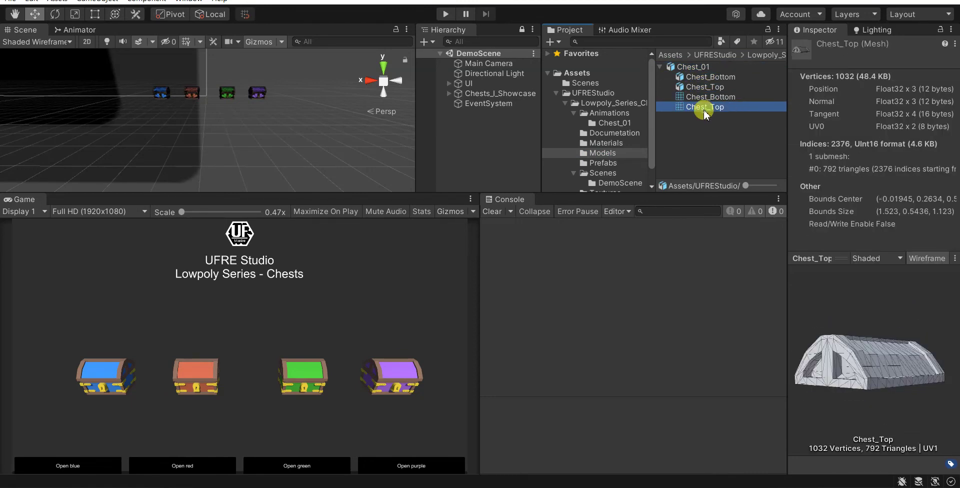
# Step: Add the Chest_01 model to the root of DemoScene and expand it to show Chest_Bottom and Chest_Top
pyautogui.click(695, 67)
pyautogui.moveTo(675, 70); pyautogui.dragTo(500, 127)
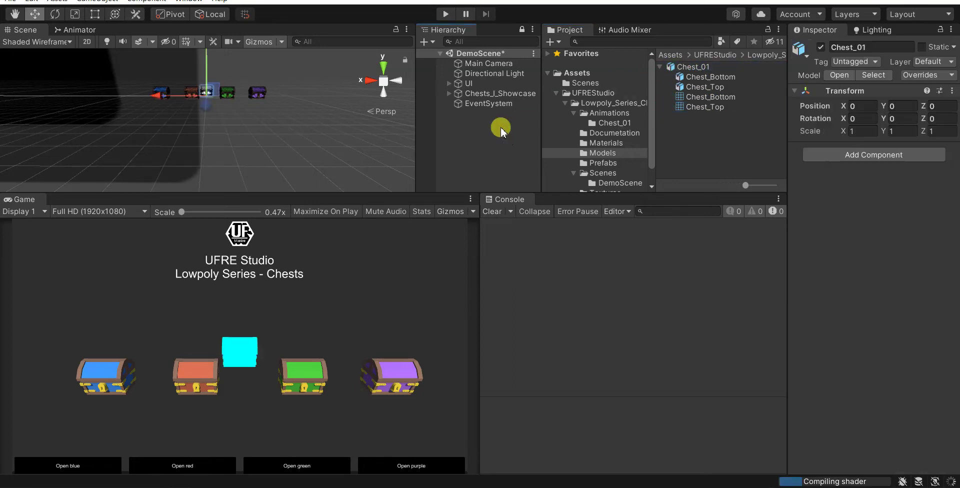
pyautogui.click(449, 115)
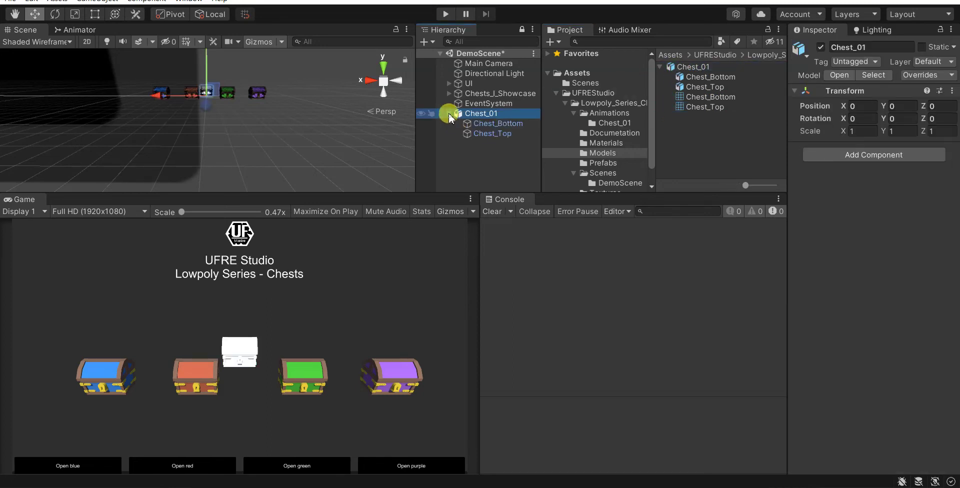
# Step: Assign the UFREStudio_Chest_01_Blue material to the Chest_Bottom and Chest_Top parts of the Chest_01 model
pyautogui.click(489, 125)
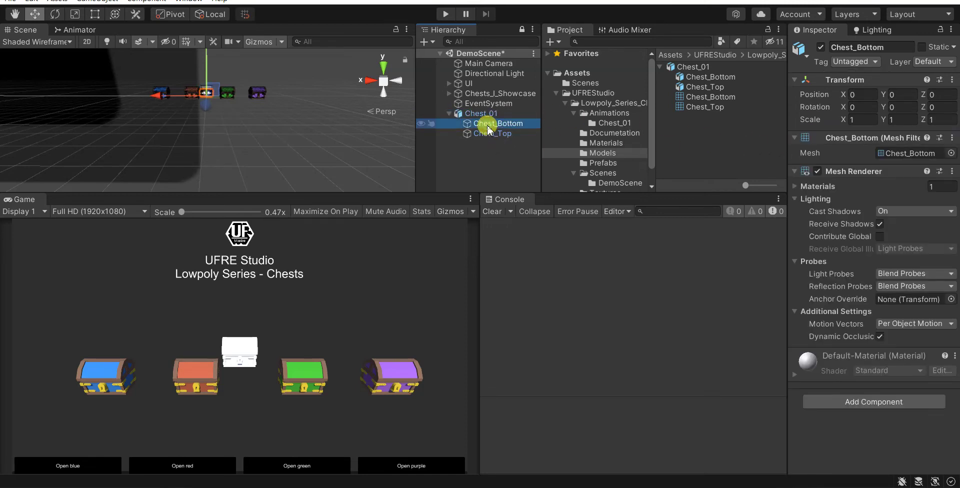
pyautogui.click(795, 171)
pyautogui.click(795, 171)
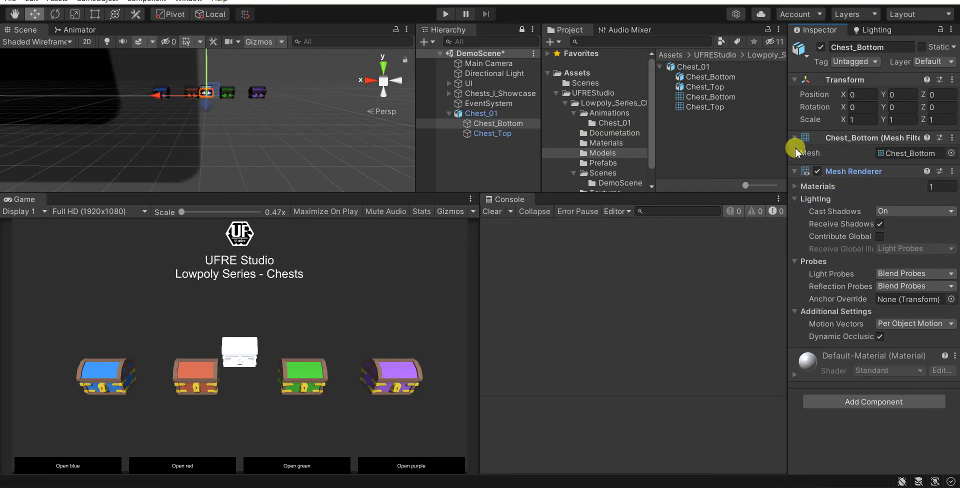
pyautogui.click(794, 189)
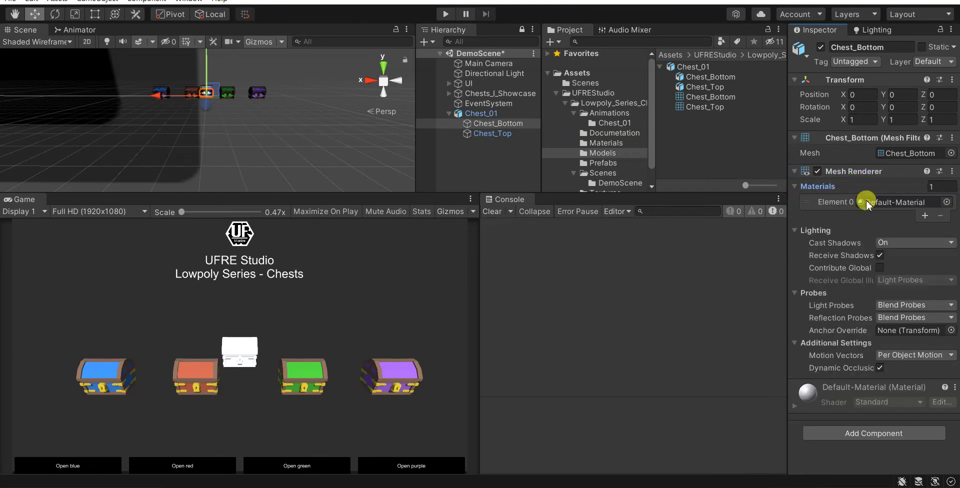
pyautogui.click(850, 202)
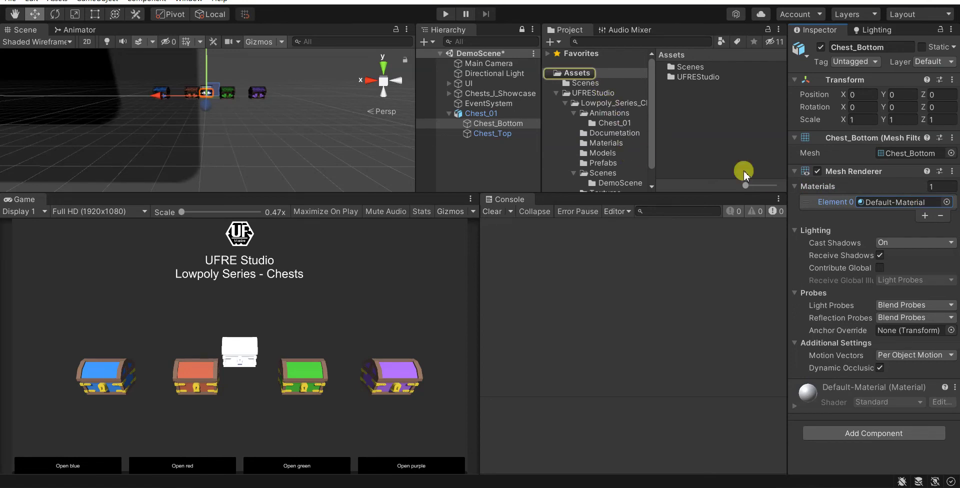
pyautogui.click(605, 145)
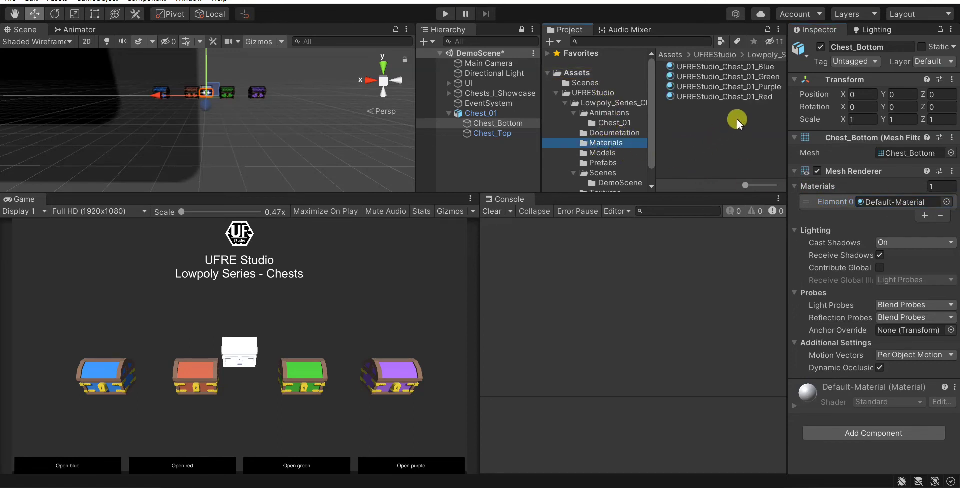
pyautogui.moveTo(721, 72); pyautogui.dragTo(878, 198)
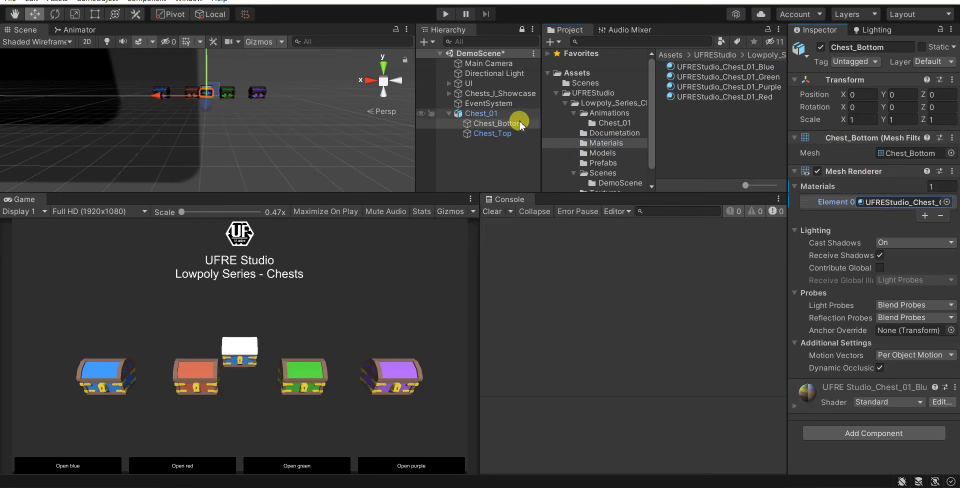
pyautogui.click(487, 133)
pyautogui.moveTo(728, 69); pyautogui.dragTo(880, 199)
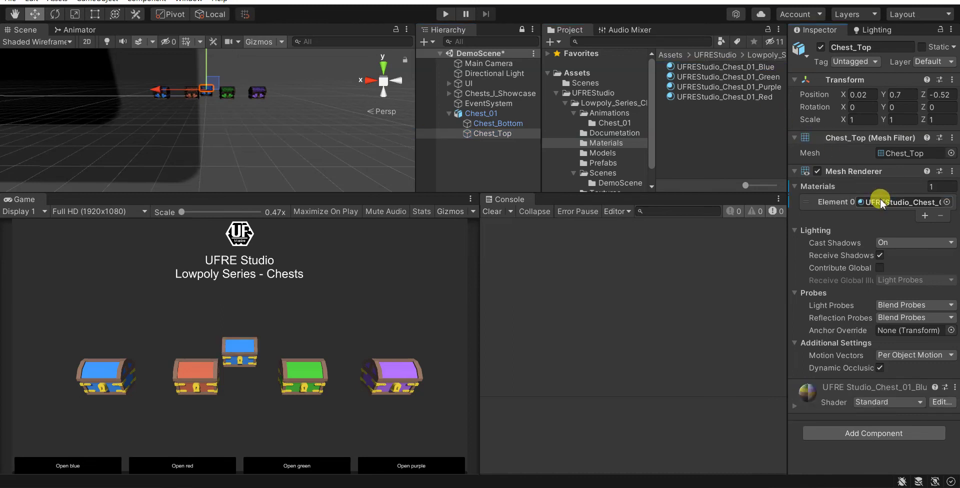
# Step: Move Chest_01 along the Z axis to about 12.3, away from the four showcase chests
pyautogui.click(477, 113)
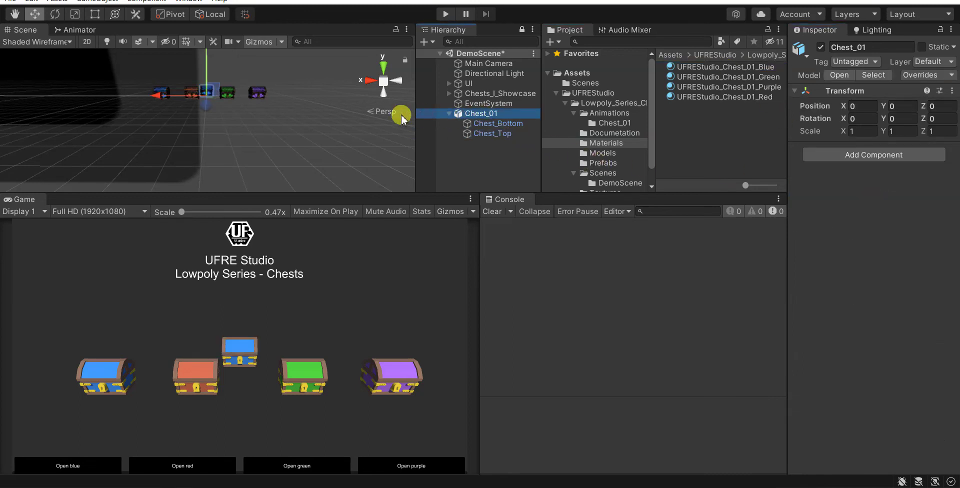
pyautogui.moveTo(212, 113); pyautogui.dragTo(241, 205)
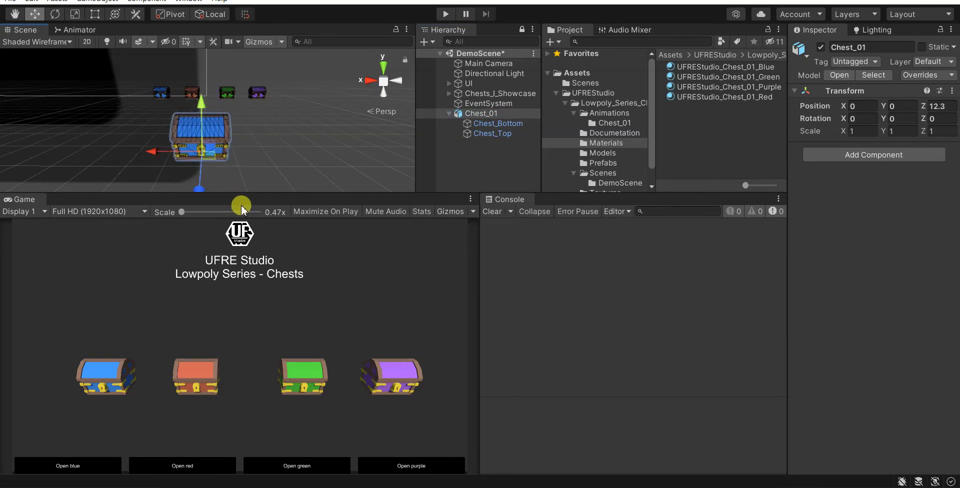
pyautogui.click(80, 30)
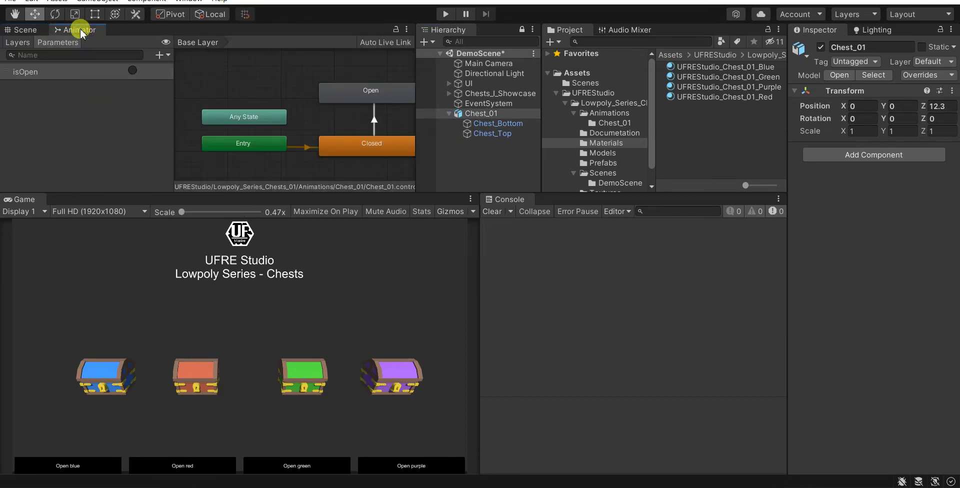
pyautogui.click(27, 31)
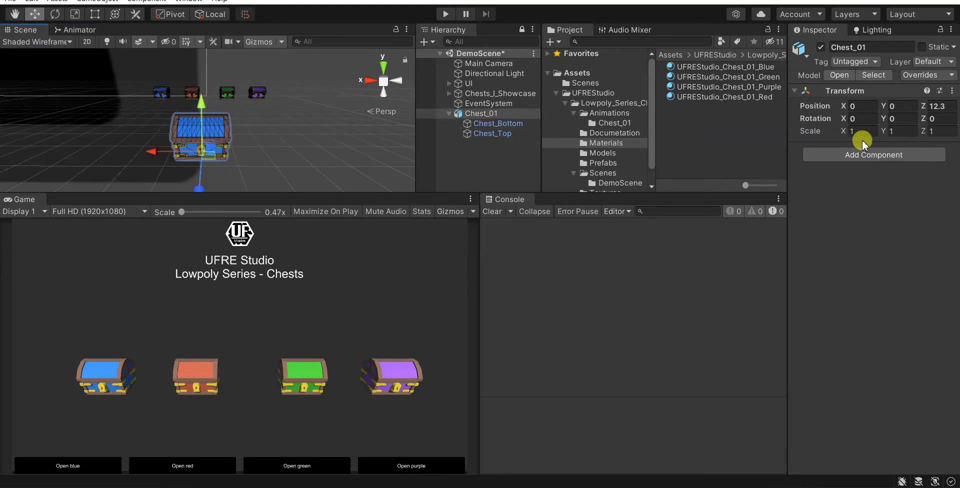
# Step: Review Chest_Bottom and Chest_Top, collapsing their Transform, Mesh Filter and Mesh Renderer component details
pyautogui.click(493, 128)
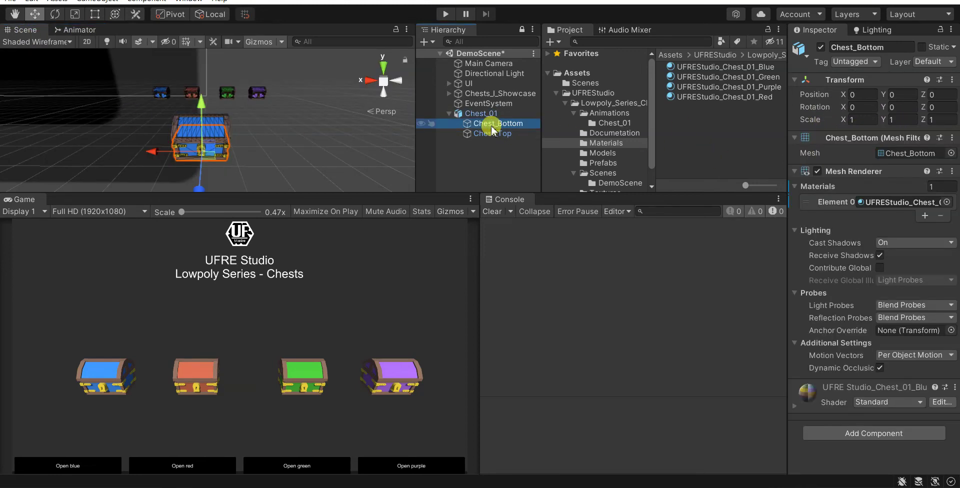
pyautogui.click(490, 134)
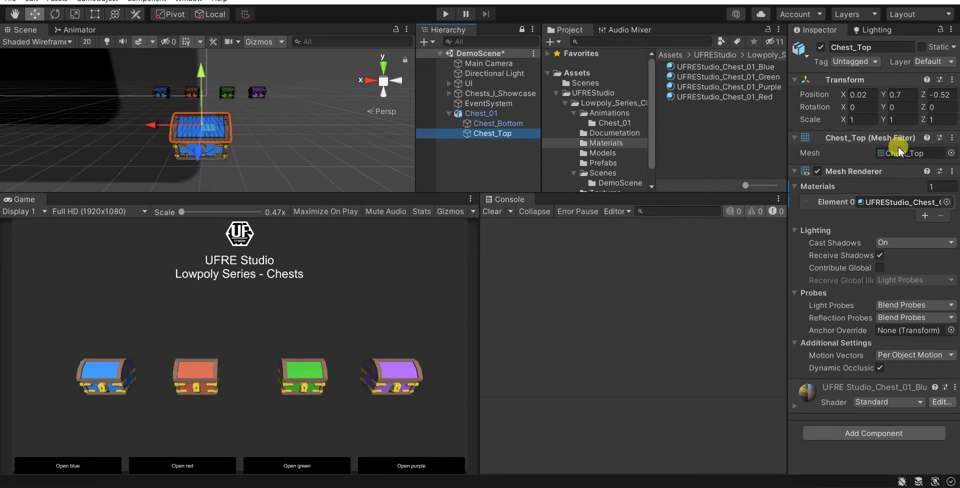
pyautogui.click(796, 81)
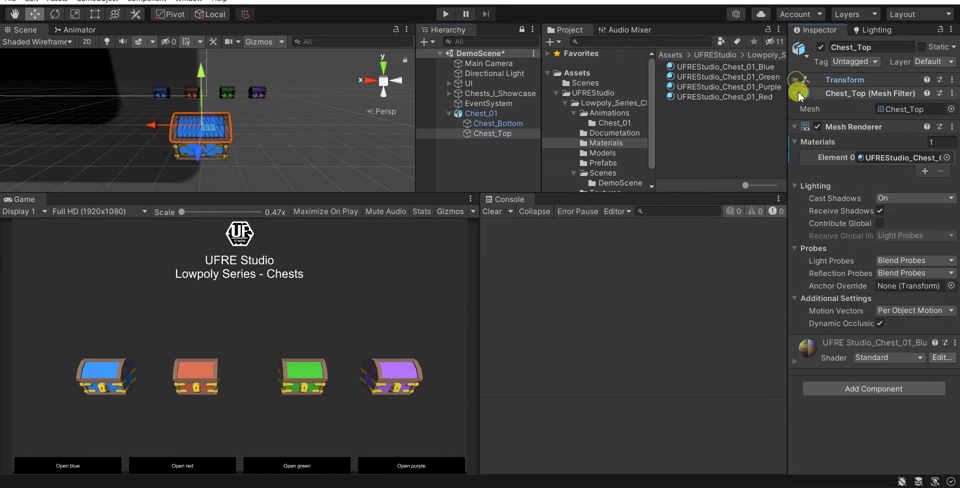
pyautogui.click(797, 95)
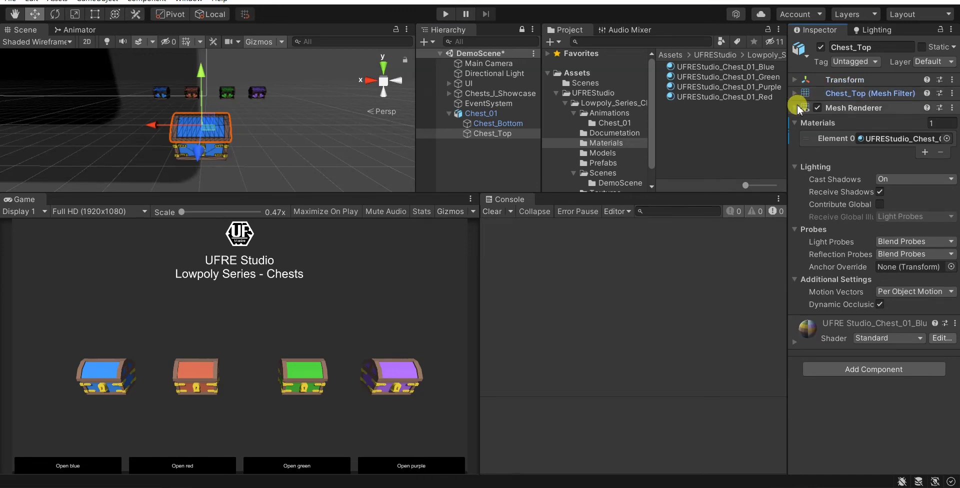
pyautogui.click(796, 108)
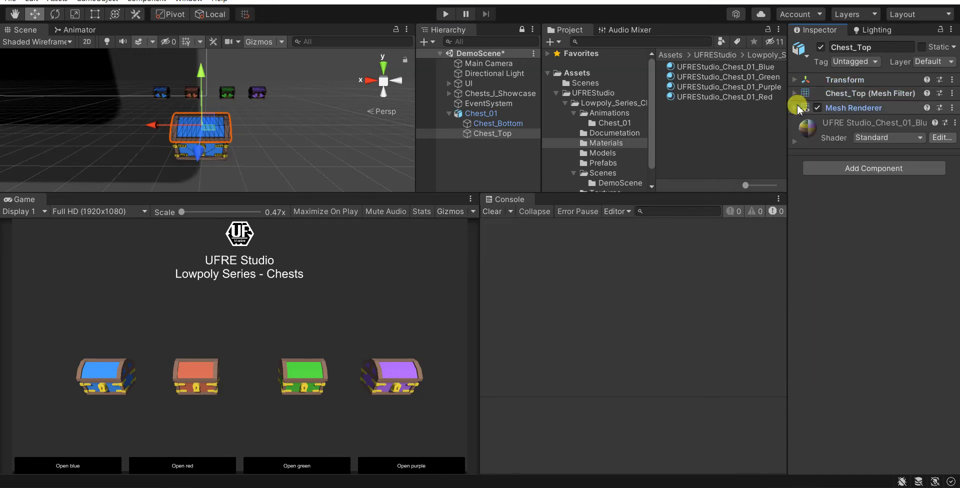
pyautogui.click(506, 123)
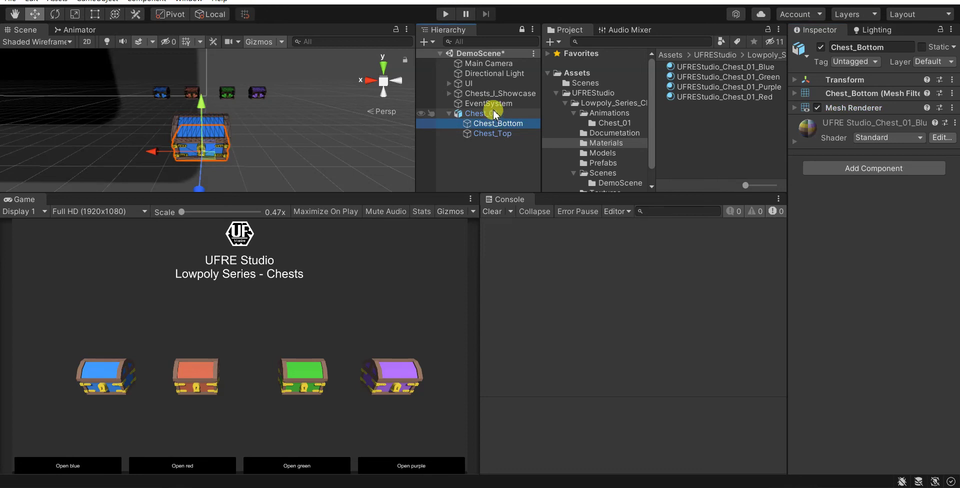
# Step: Unpack the Chest_01 model prefab instance in the scene
pyautogui.click(495, 114)
pyautogui.rightClick(491, 114)
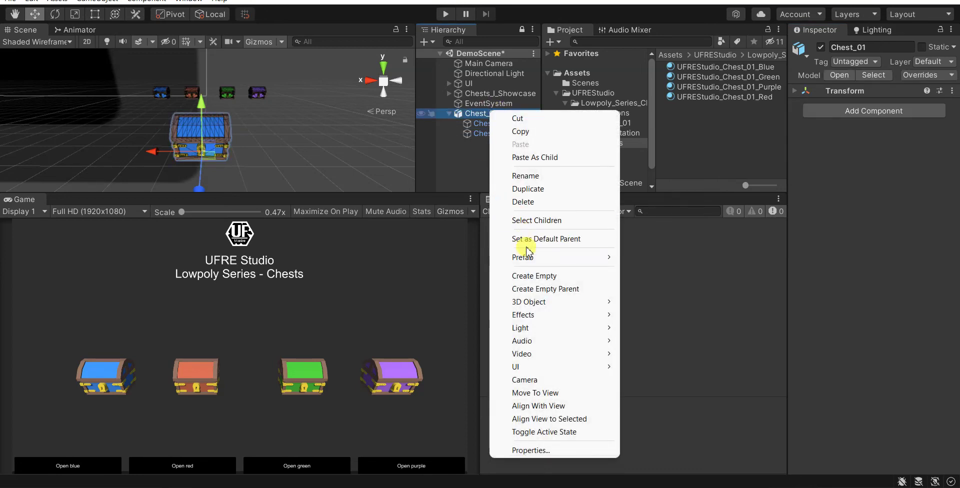
pyautogui.moveTo(500, 256)
pyautogui.click(700, 309)
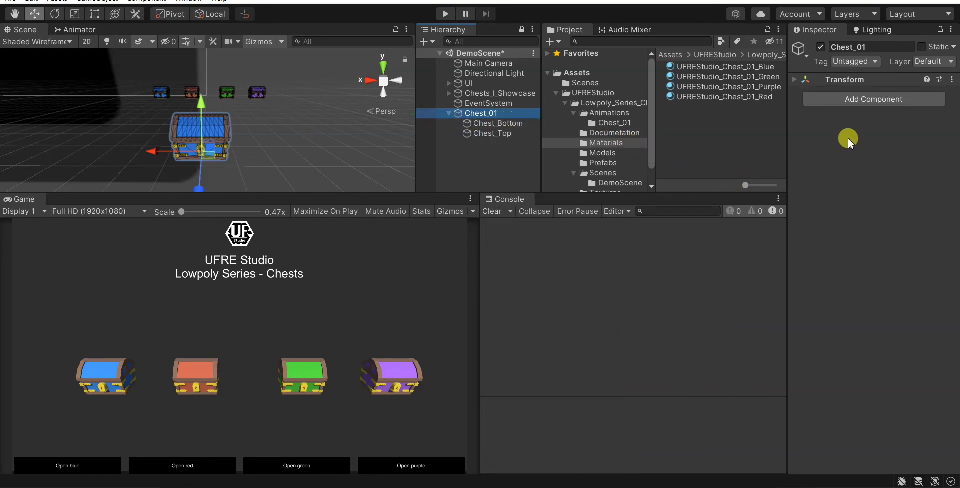
# Step: Add an Animator component to the root Chest_01 object
pyautogui.click(840, 99)
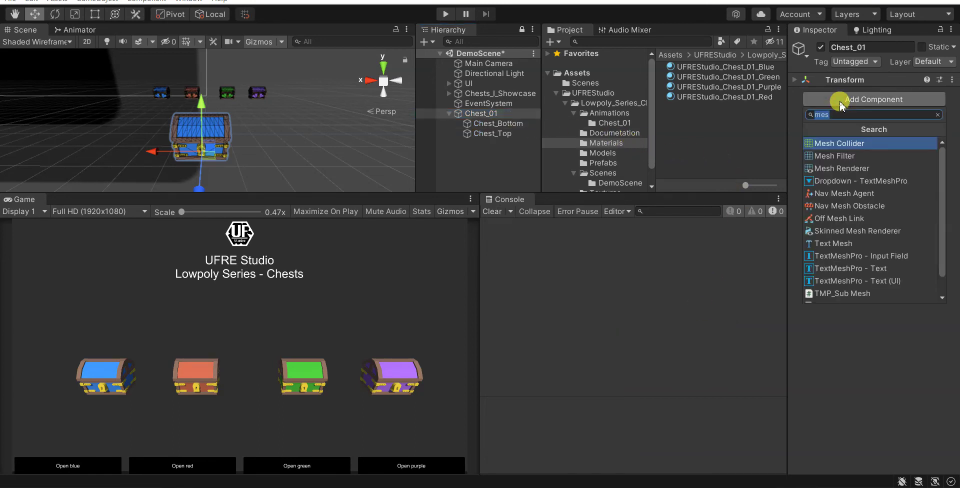
pyautogui.write('anim')
pyautogui.press('Down')
pyautogui.press('Return')
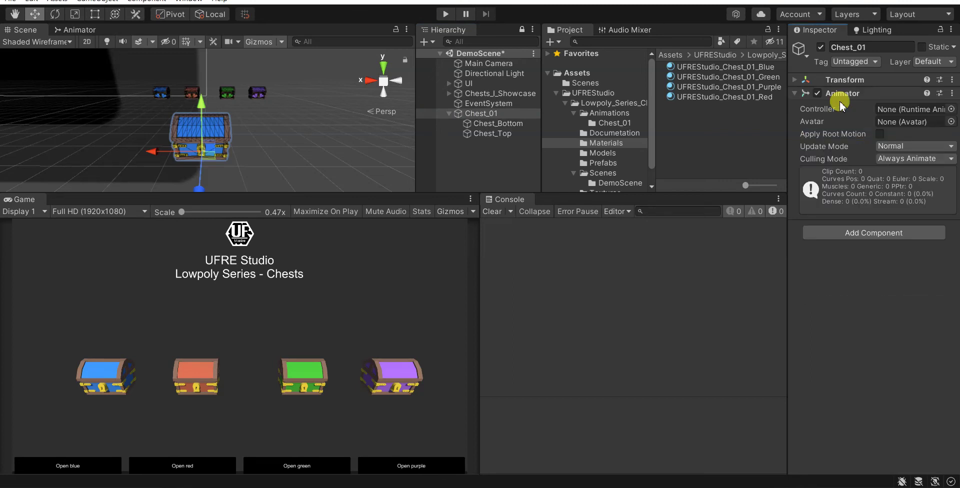
# Step: Assign AO_01_Blue from the Chest_01 animations folder as the controller of Chest_01's Animator
pyautogui.click(606, 114)
pyautogui.click(609, 124)
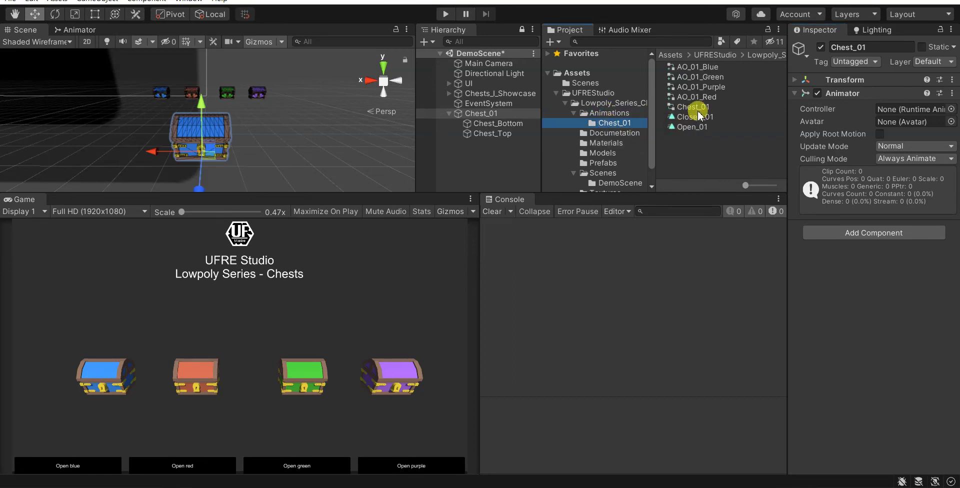
pyautogui.moveTo(690, 71); pyautogui.dragTo(892, 109)
pyautogui.click(893, 108)
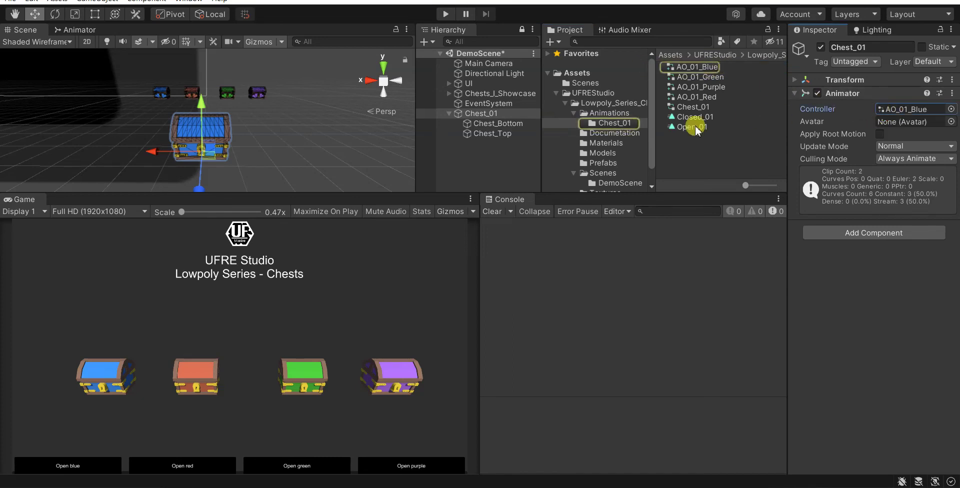
# Step: Compare the components of Chest_01 and its two parts with the Chest_01_Blue prefab in Chests_I_Showcase
pyautogui.click(483, 124)
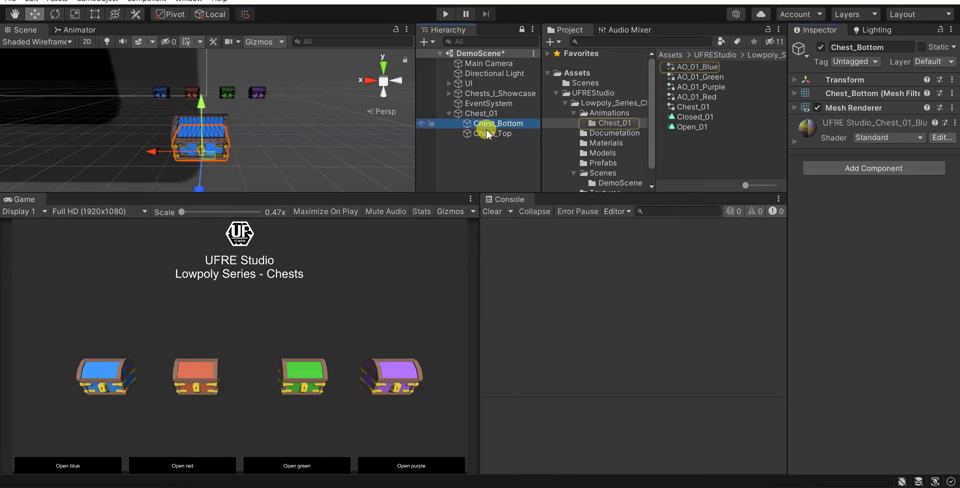
pyautogui.click(484, 134)
pyautogui.click(489, 115)
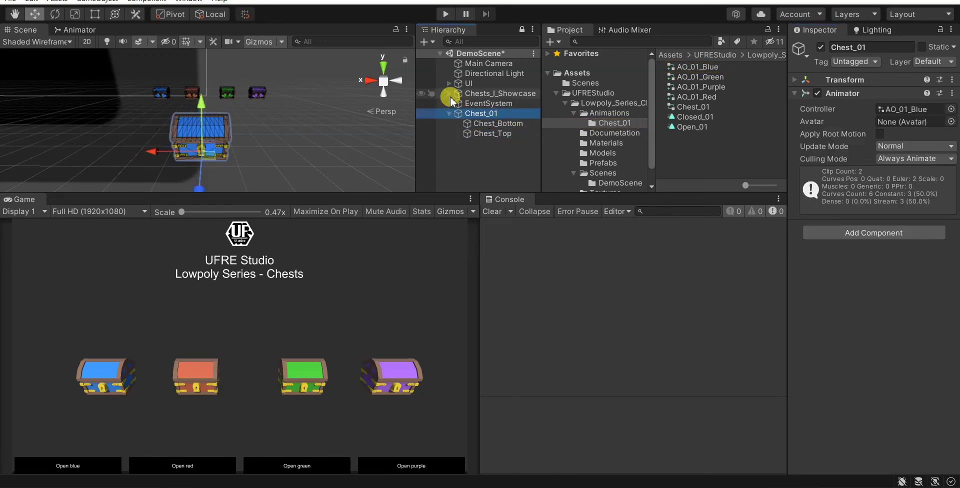
pyautogui.click(449, 94)
pyautogui.click(485, 105)
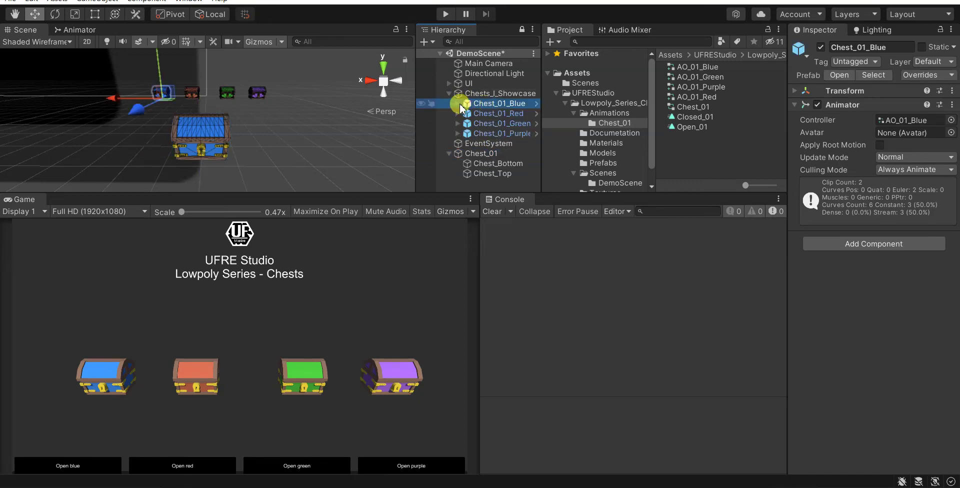
pyautogui.click(449, 94)
pyautogui.click(493, 114)
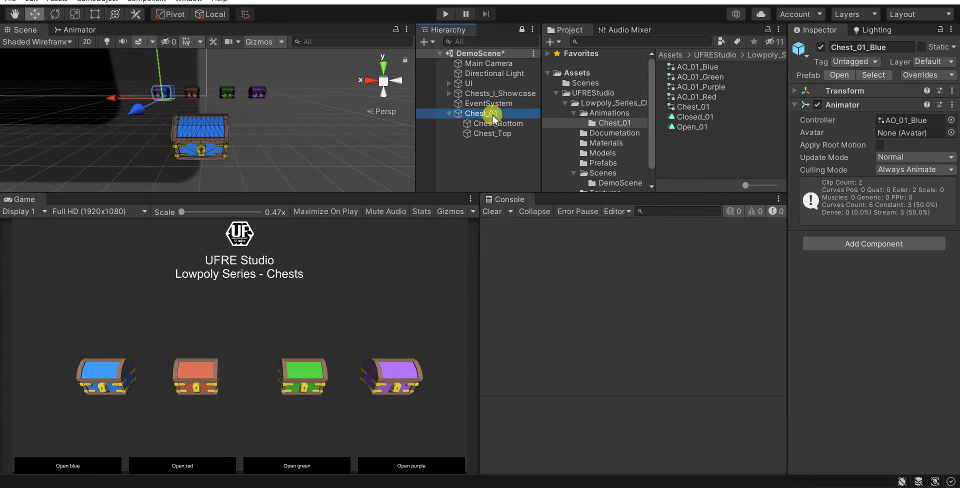
pyautogui.click(491, 124)
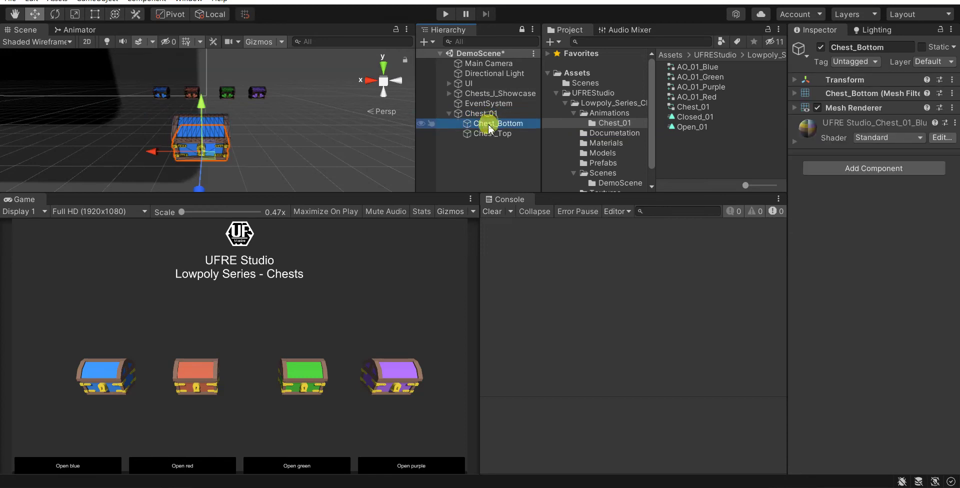
pyautogui.click(490, 134)
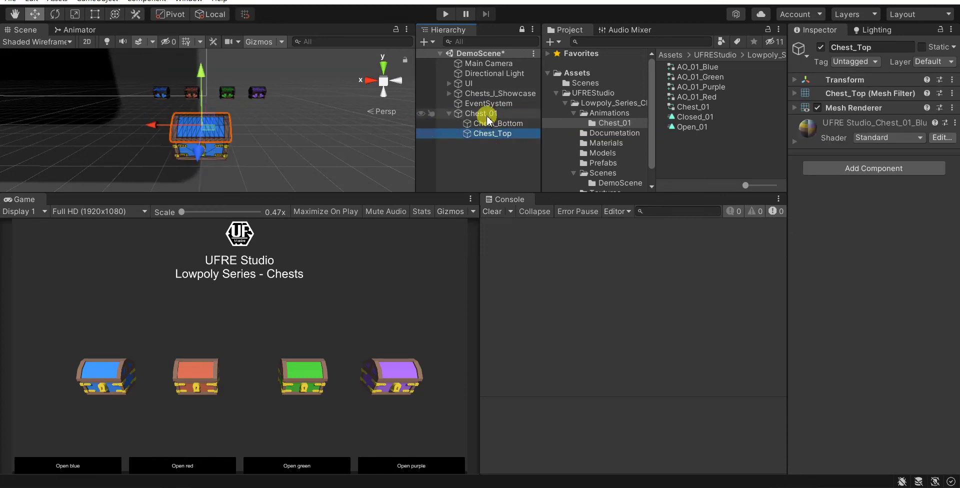
pyautogui.click(487, 113)
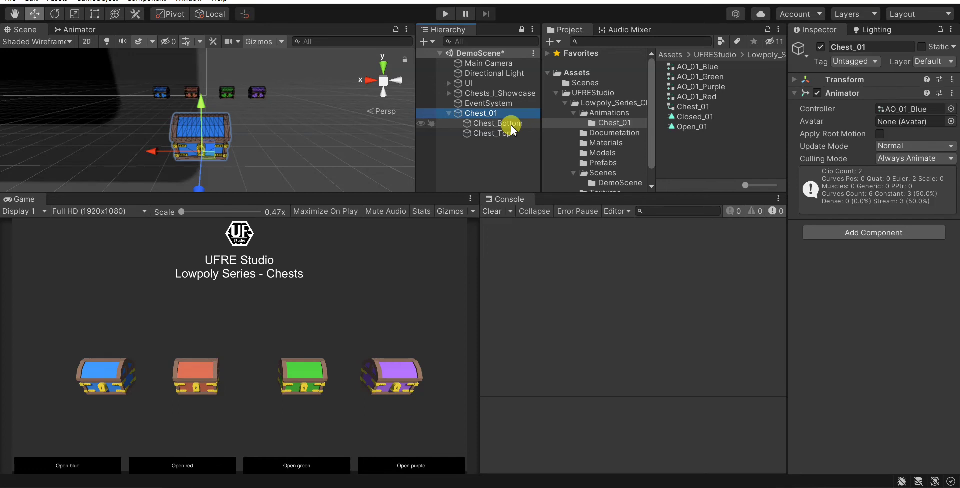
# Step: Check the isOpen parameter and the Open and Closed animation states for Chest_01, and return to the Scene view
pyautogui.click(72, 31)
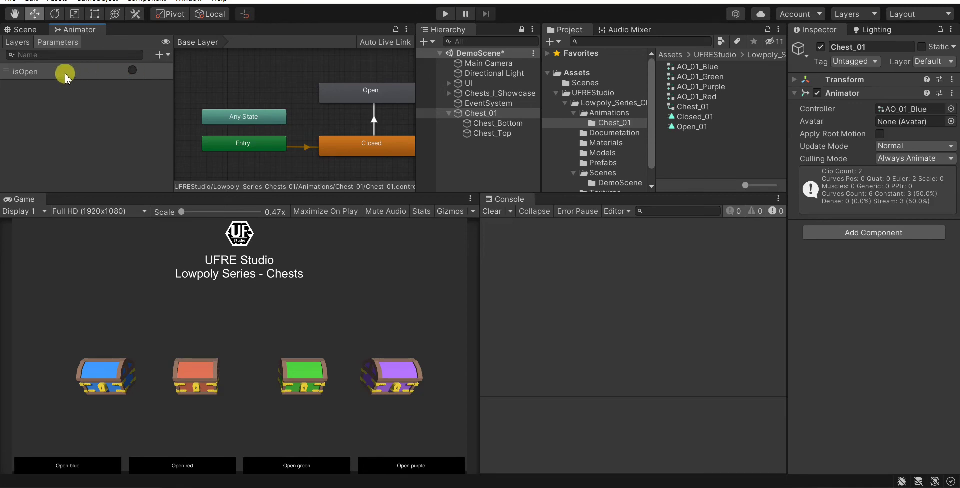
pyautogui.click(23, 31)
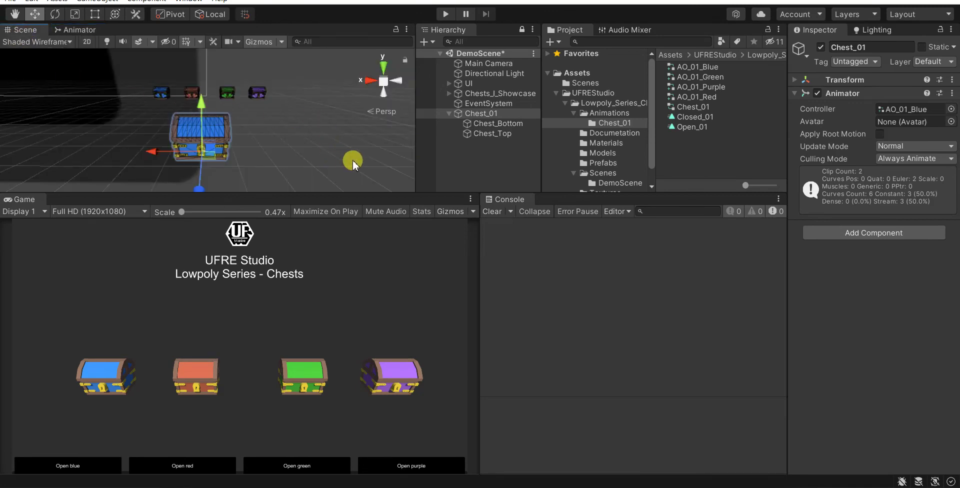
pyautogui.moveTo(294, 139); pyautogui.dragTo(304, 110, button='middle')
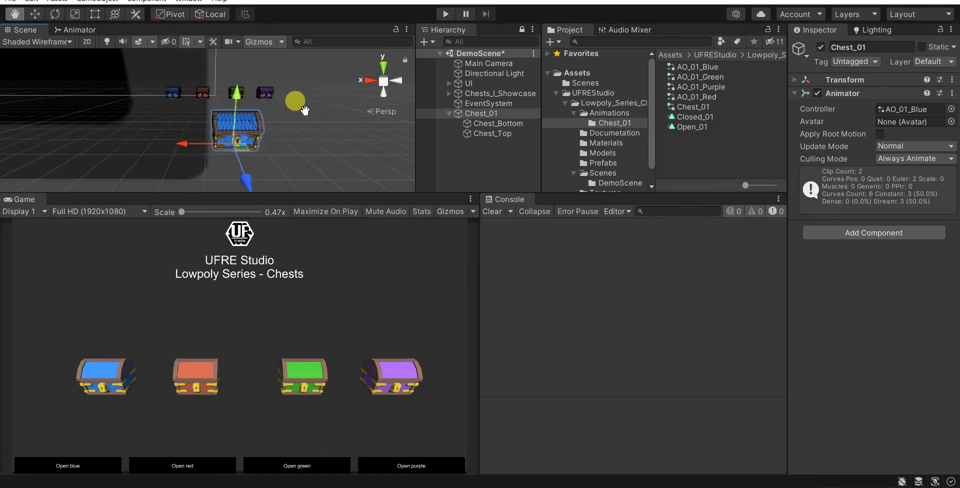
# Step: Expand the UI object and its Buttons group to show the chest buttons in the scene hierarchy
pyautogui.click(449, 83)
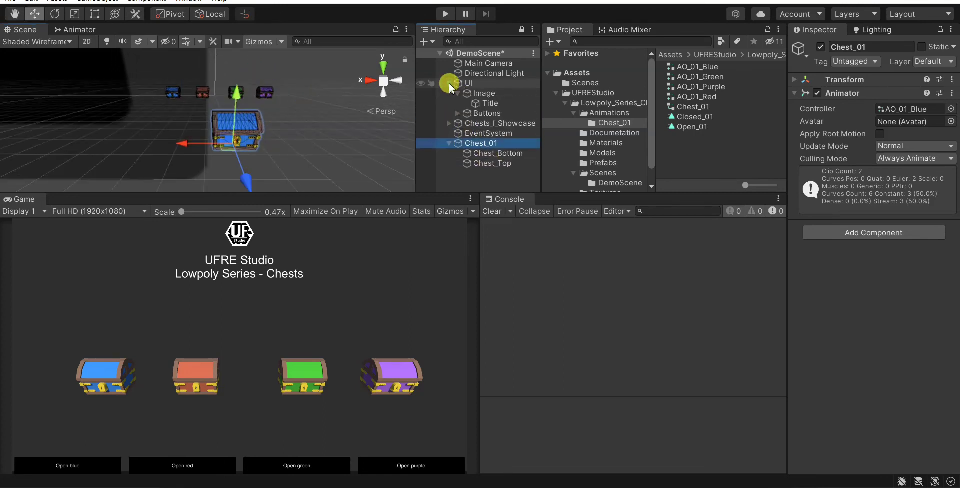
pyautogui.click(458, 113)
pyautogui.scroll(-3, 458, 113)
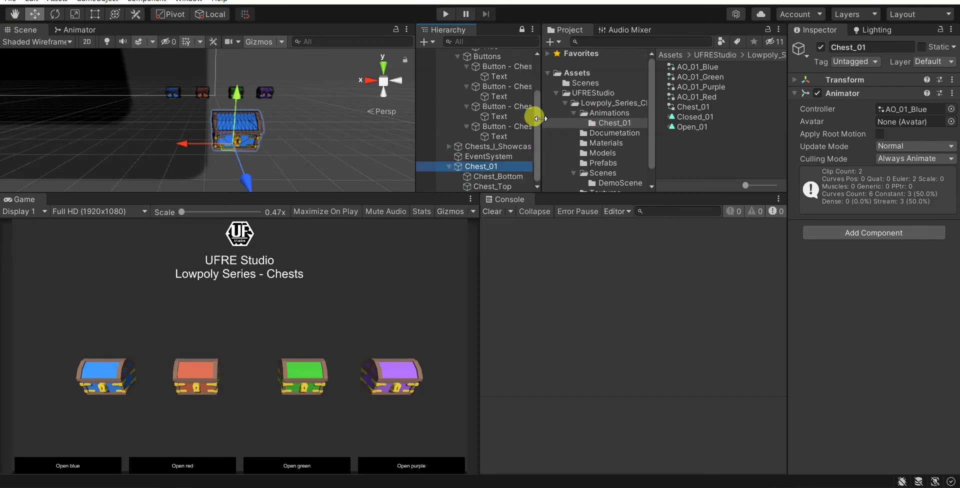
# Step: Link the On Click event of Button - Chest 01 Blue to Chest_01 with the function Animator.SetTrigger (string)
pyautogui.moveTo(540, 119); pyautogui.dragTo(601, 119)
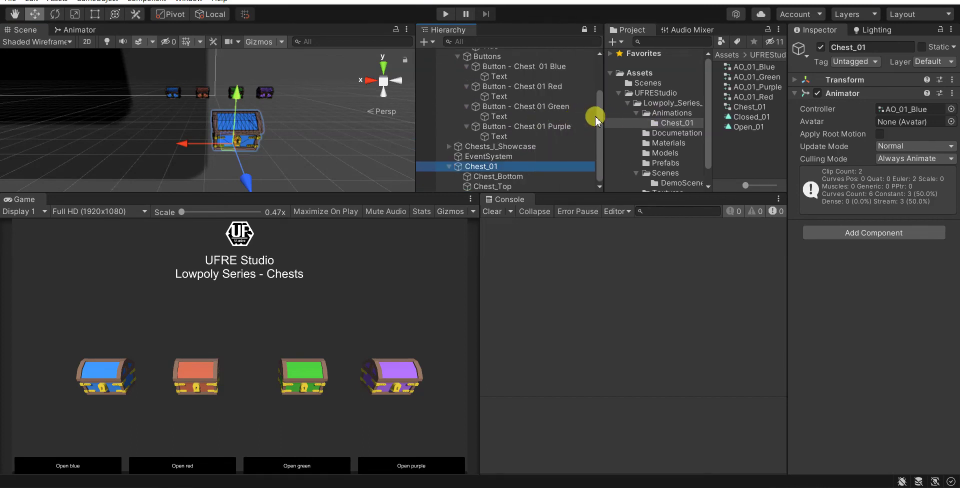
pyautogui.click(498, 69)
pyautogui.scroll(-10, 830, 215)
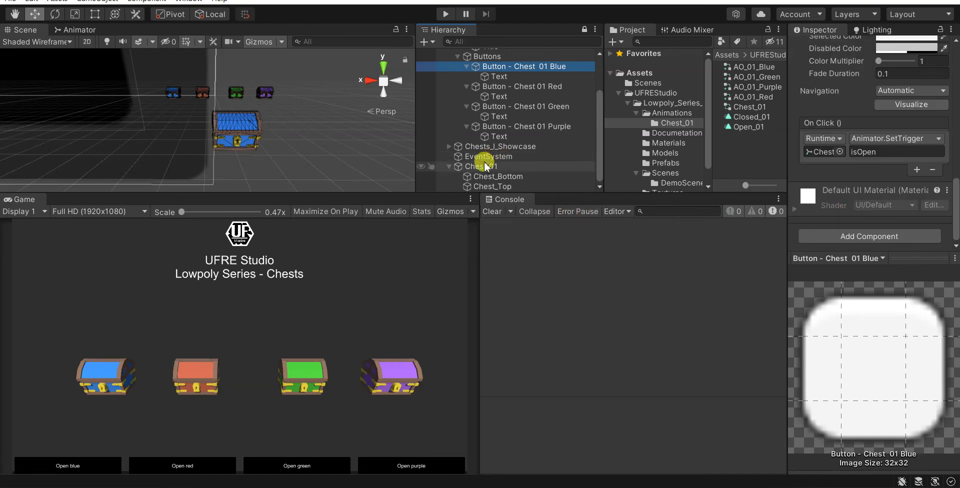
pyautogui.moveTo(476, 170); pyautogui.dragTo(833, 154)
pyautogui.click(881, 139)
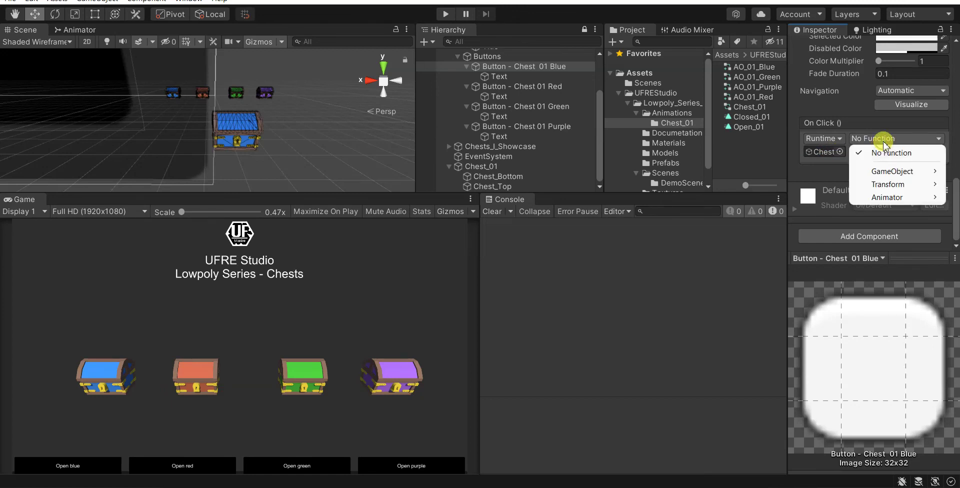
pyautogui.moveTo(892, 200)
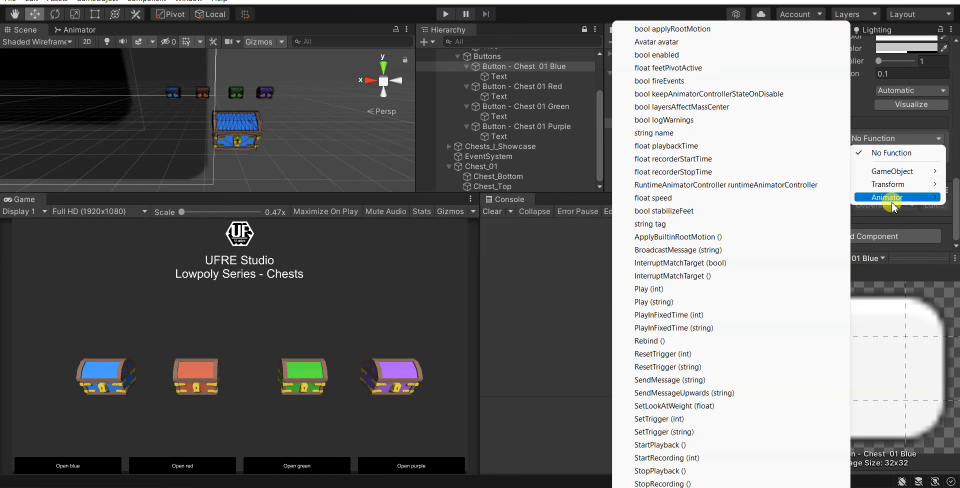
pyautogui.click(715, 432)
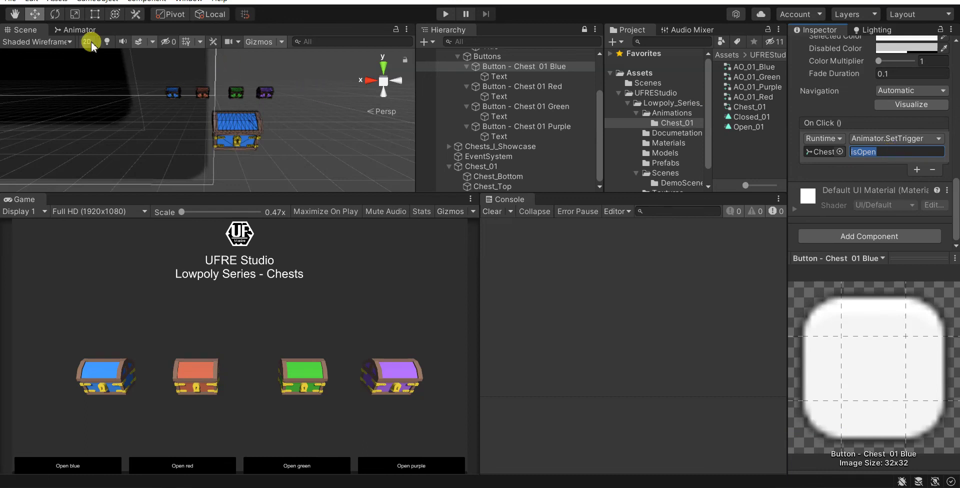
# Step: Compare the isOpen trigger name in the blue button's On Click event with the animator parameter, and return to the Scene view
pyautogui.click(79, 30)
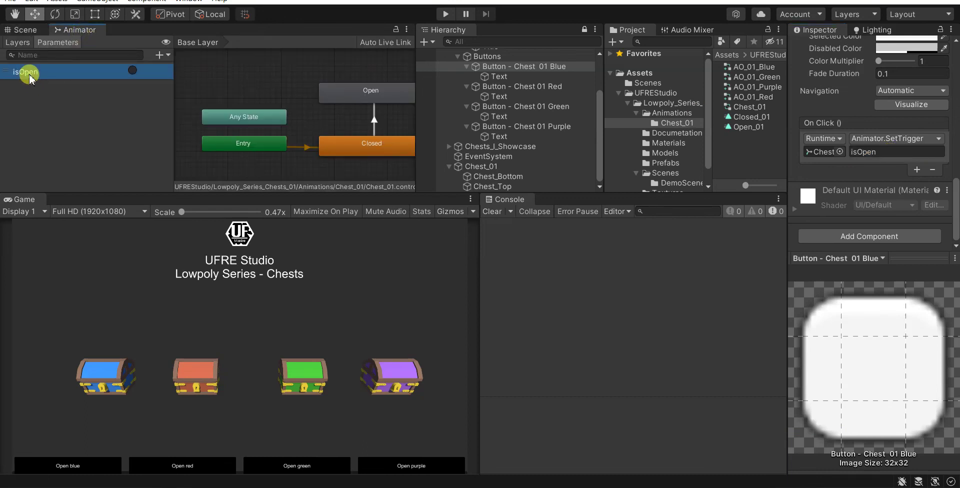
pyautogui.click(871, 152)
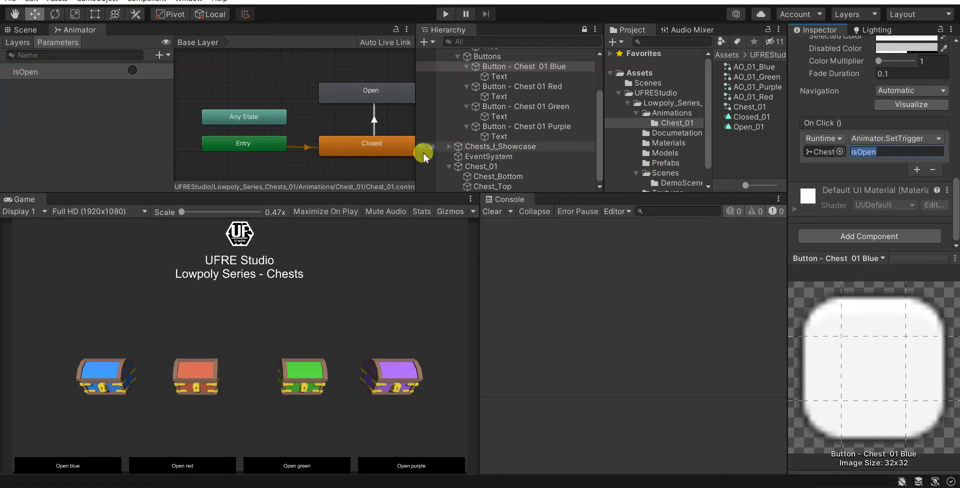
pyautogui.click(23, 30)
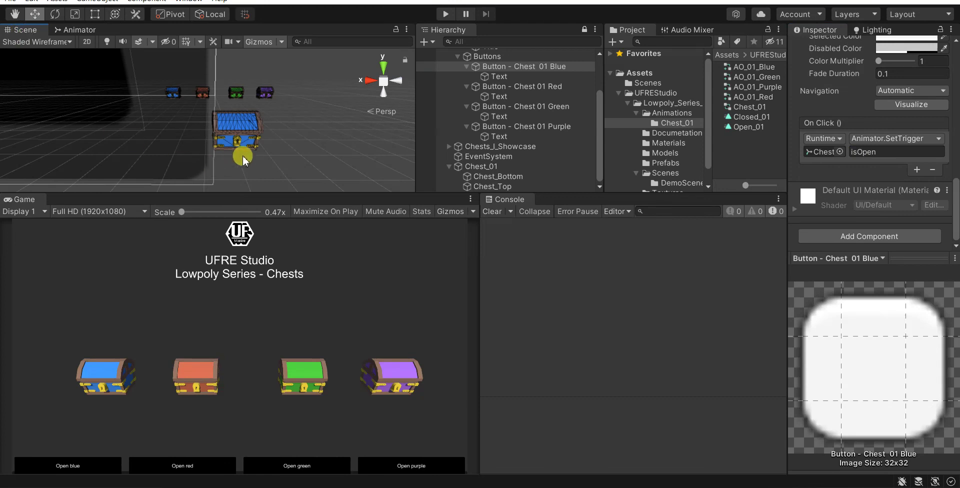
# Step: Move Chest_01 between the red and green chests, and test opening it with the Open blue button in Play mode
pyautogui.click(492, 166)
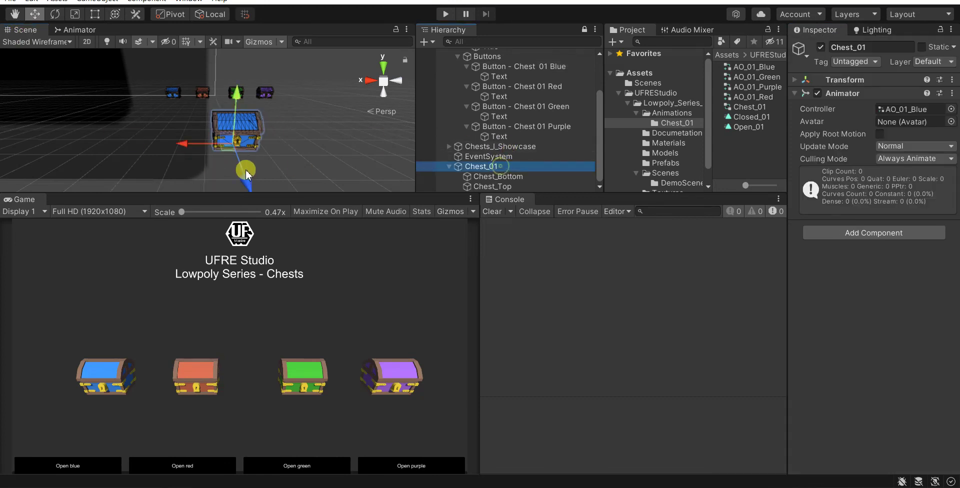
pyautogui.moveTo(242, 174); pyautogui.dragTo(167, 98)
pyautogui.click(445, 14)
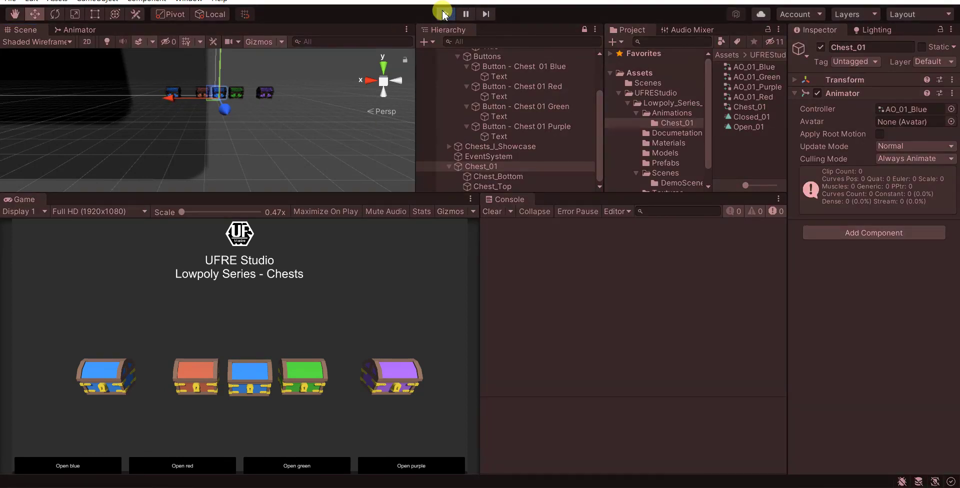
pyautogui.click(79, 466)
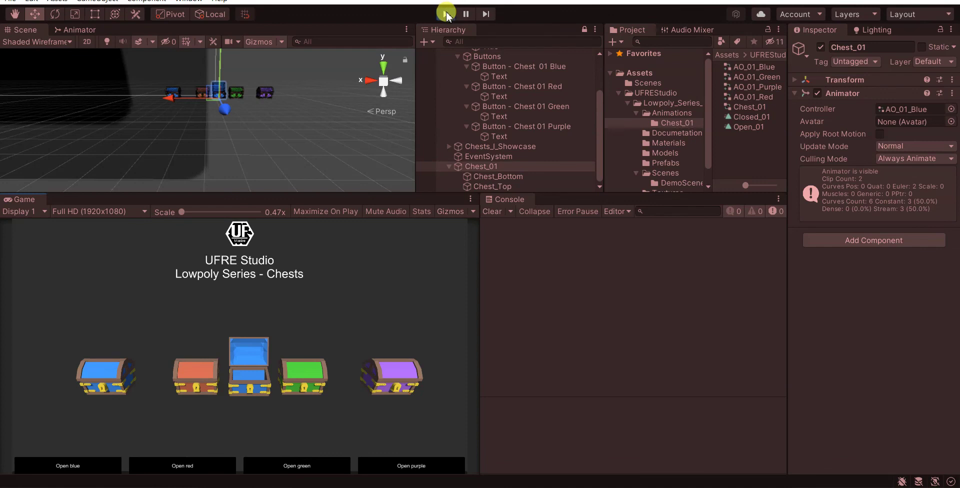
pyautogui.click(446, 14)
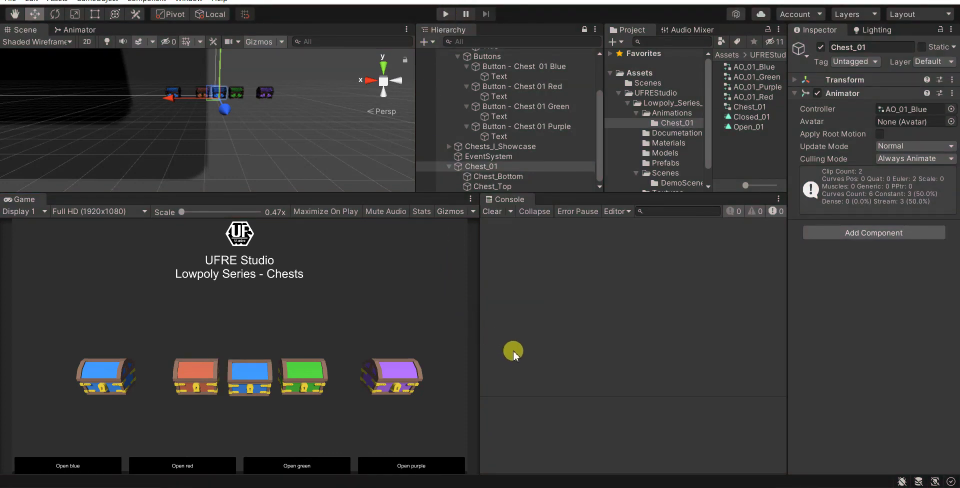
# Step: Delete Chest_01 from the scene hierarchy
pyautogui.rightClick(494, 166)
pyautogui.click(525, 249)
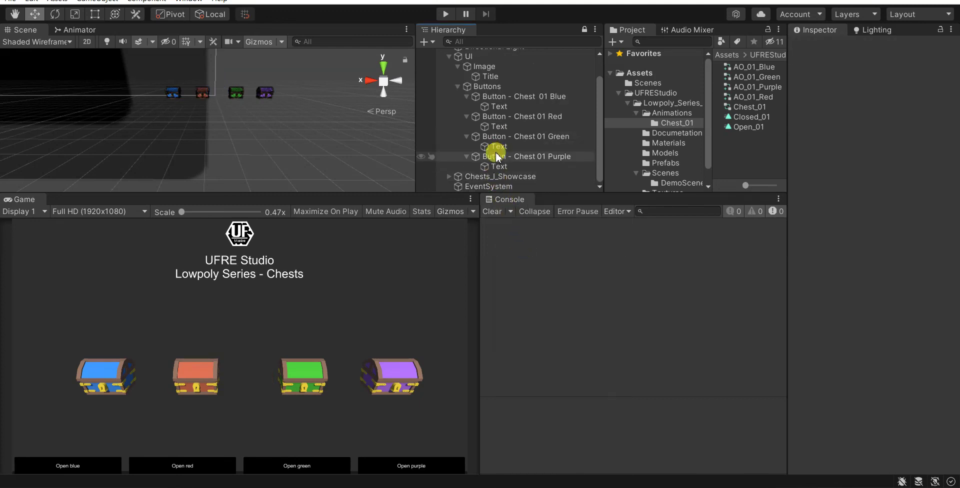
# Step: Relink the On Click event of Button - Chest 01 Blue to Chest_01_Blue from Chests_I_Showcase, using Animator.SetTrigger (string)
pyautogui.click(520, 99)
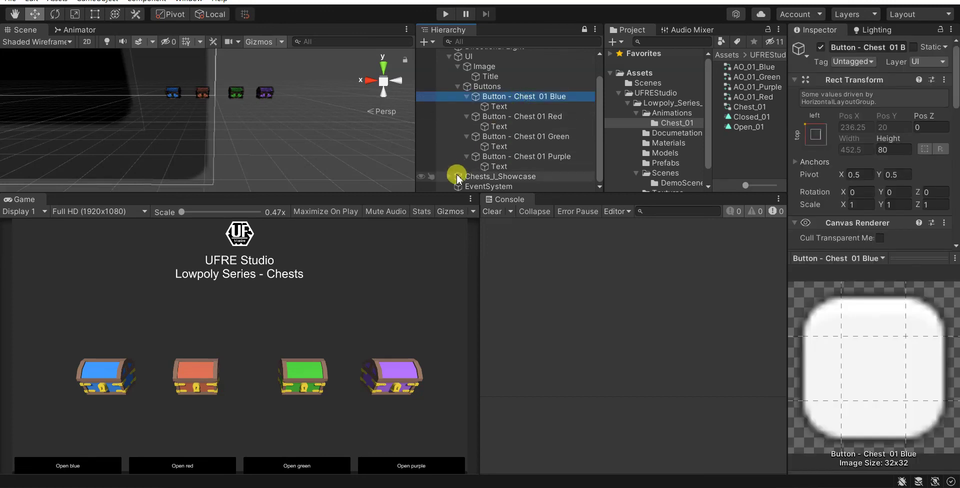
pyautogui.scroll(-3, 449, 175)
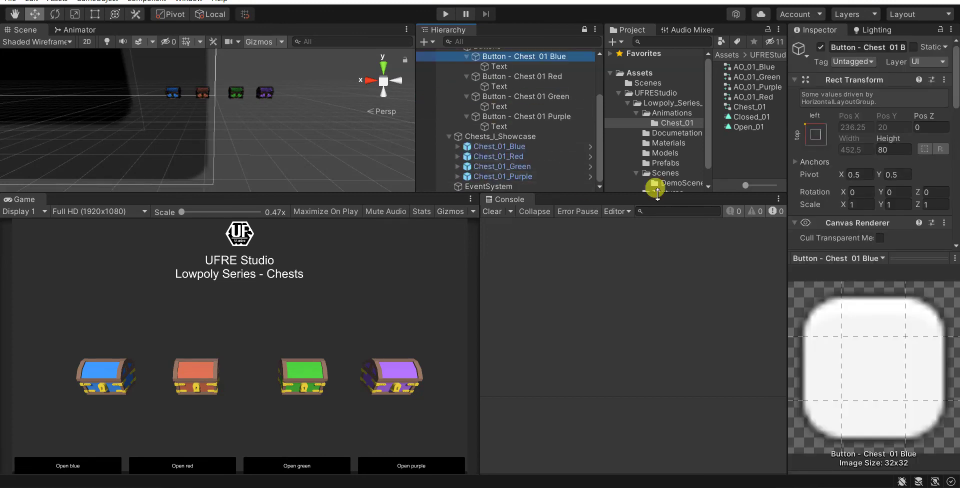
pyautogui.scroll(-5, 869, 202)
pyautogui.moveTo(502, 147); pyautogui.dragTo(823, 151)
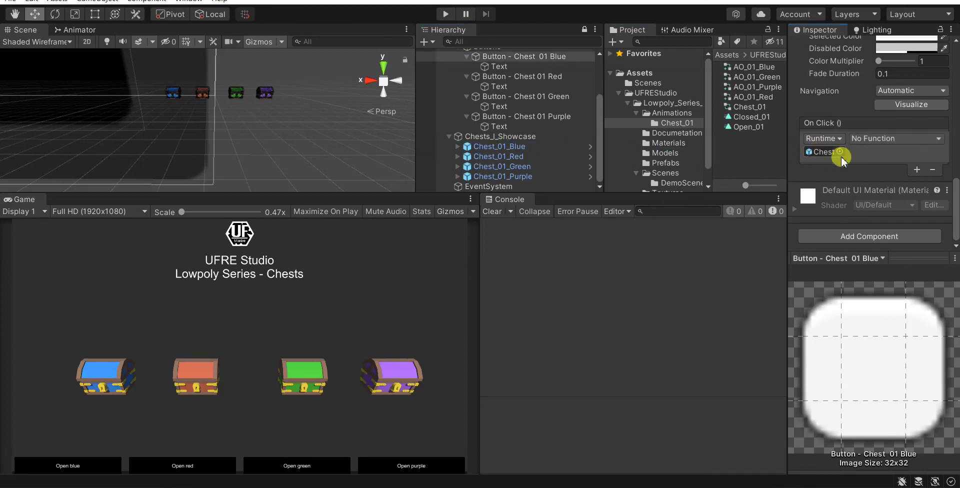
pyautogui.click(878, 139)
pyautogui.moveTo(888, 197)
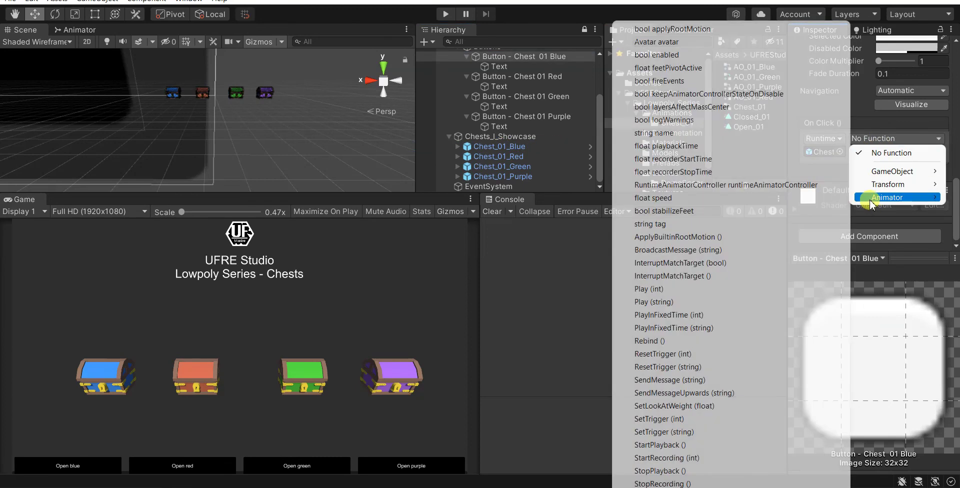
pyautogui.click(678, 432)
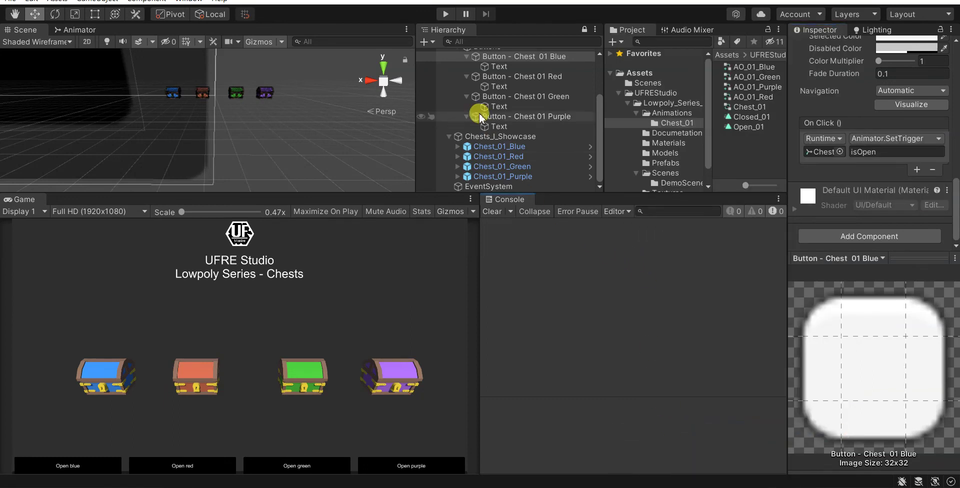
# Step: Save the scene and the project
pyautogui.click(7, 2)
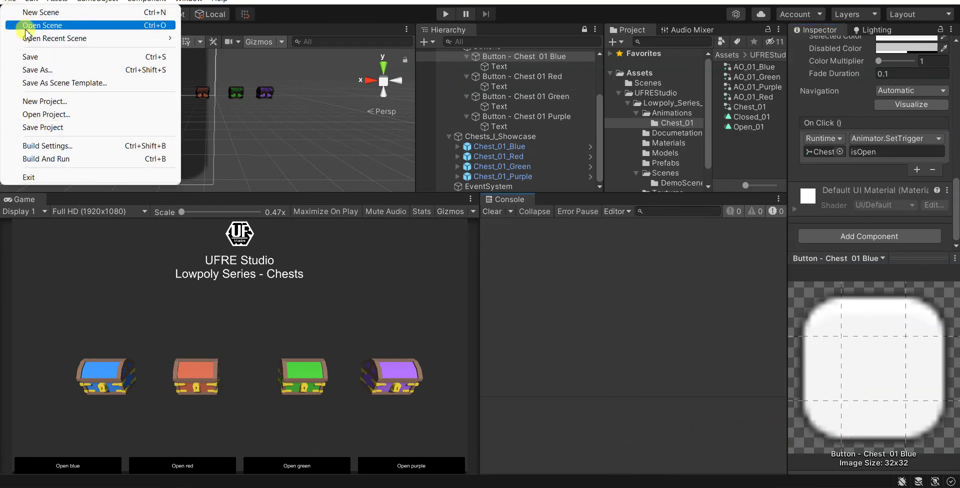
pyautogui.click(22, 53)
pyautogui.click(7, 4)
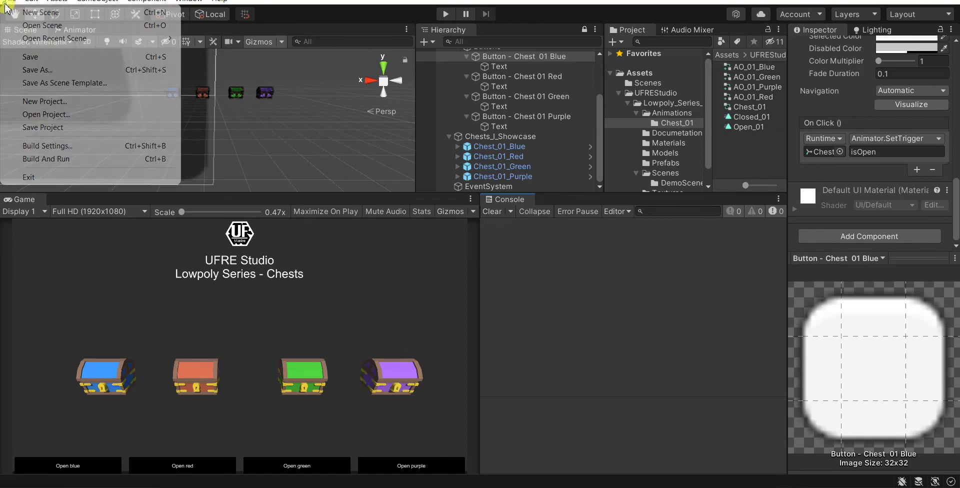
pyautogui.click(40, 128)
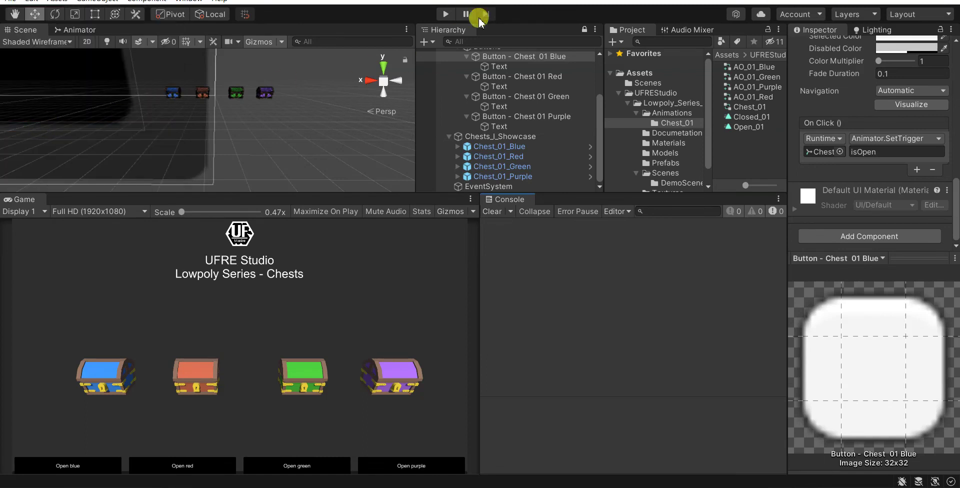
# Step: Enable Maximize On Play for the game view, and run the scene to open the blue, red, green and purple chests
pyautogui.click(320, 212)
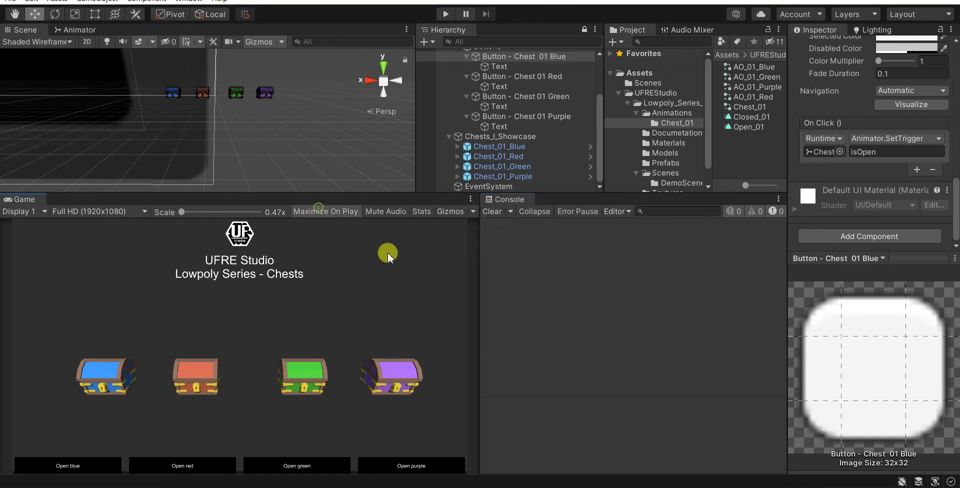
pyautogui.click(445, 15)
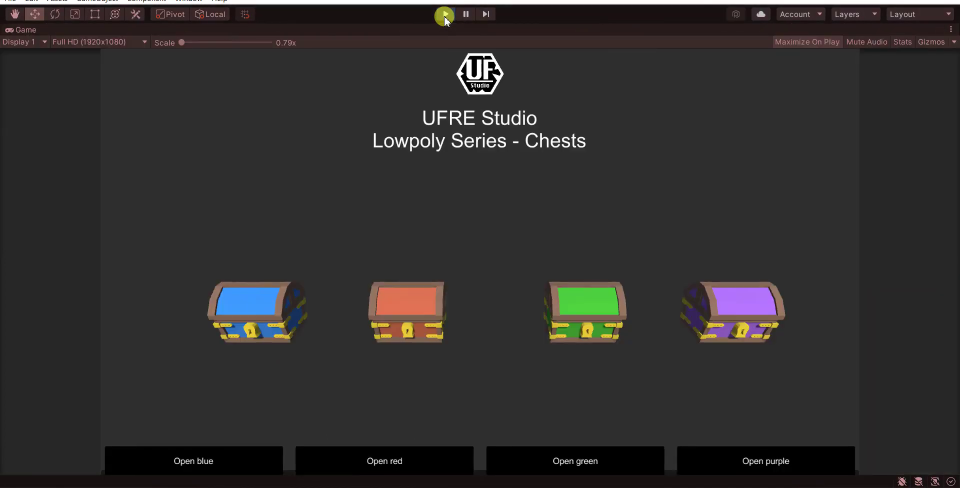
pyautogui.click(210, 453)
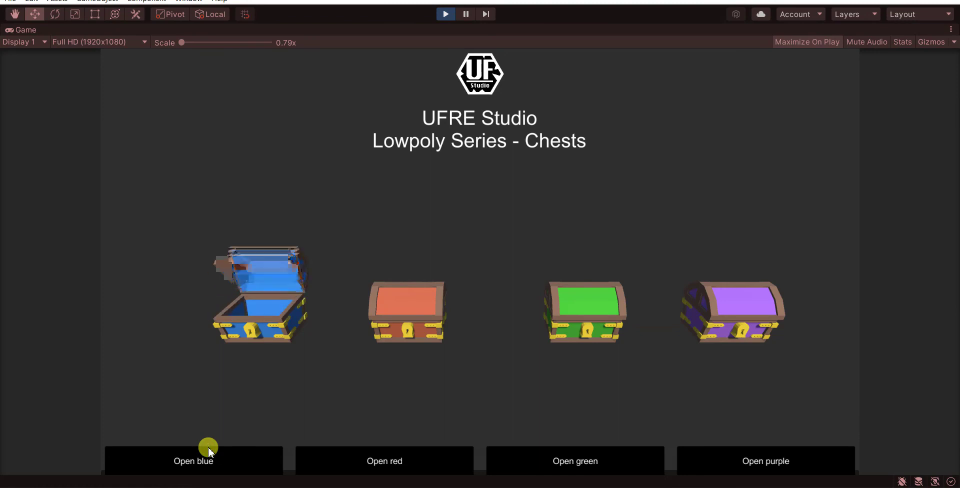
pyautogui.click(395, 456)
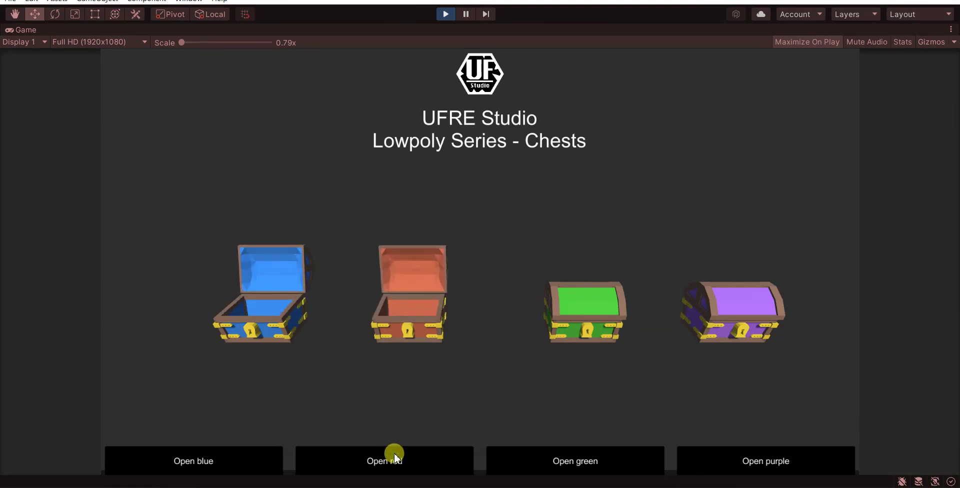
pyautogui.click(594, 462)
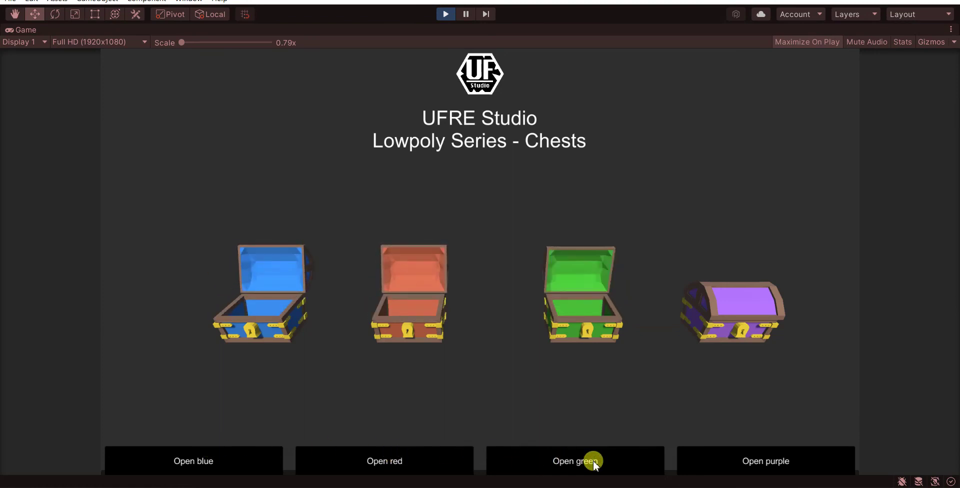
pyautogui.click(764, 461)
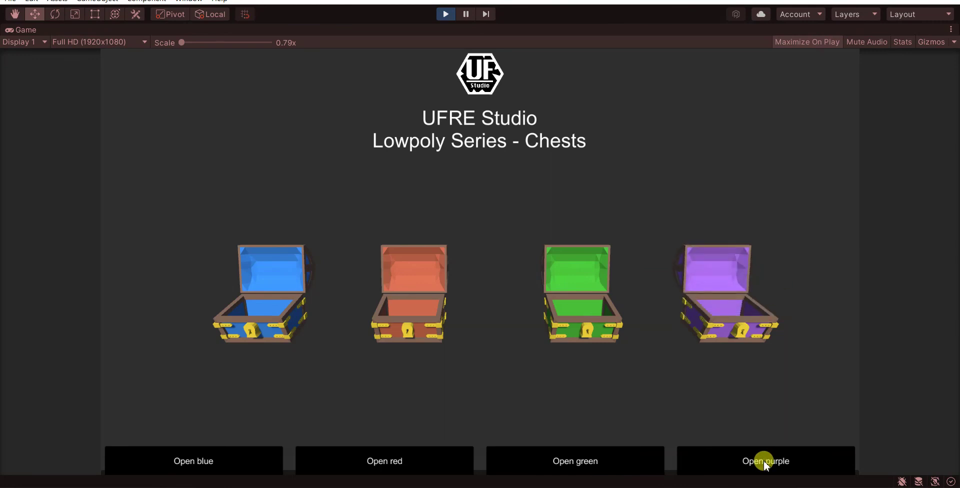